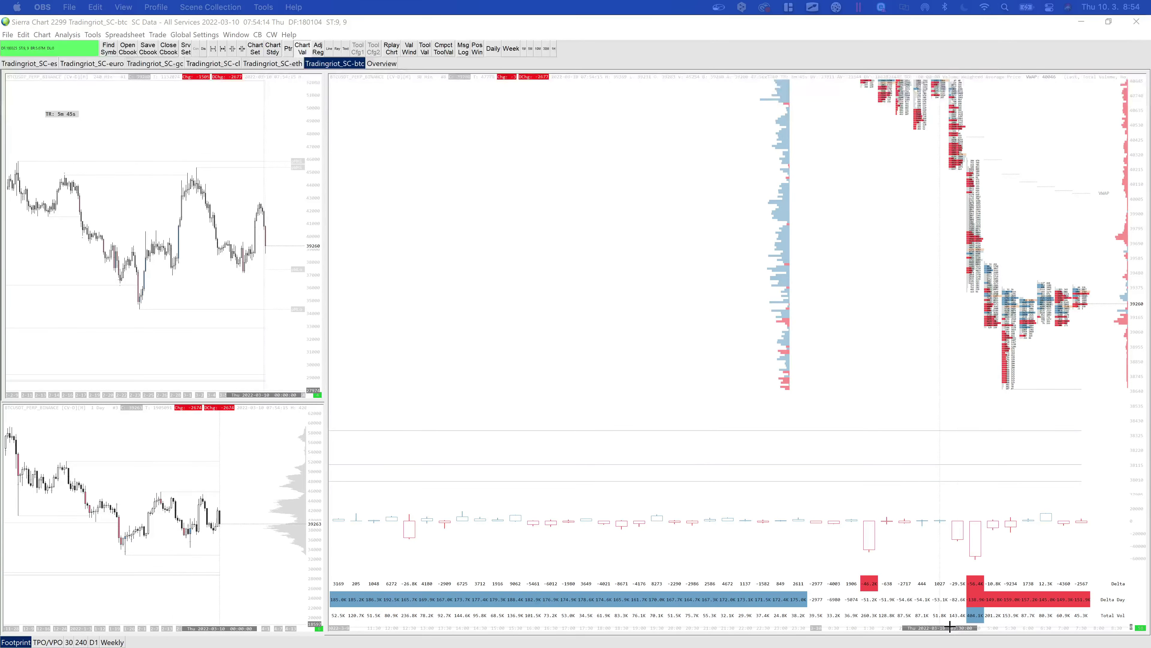
# Drag the BTCUSDT footprint chart's time axis to stretch its bars wider
pyautogui.moveTo(952, 631); pyautogui.dragTo(839, 624)
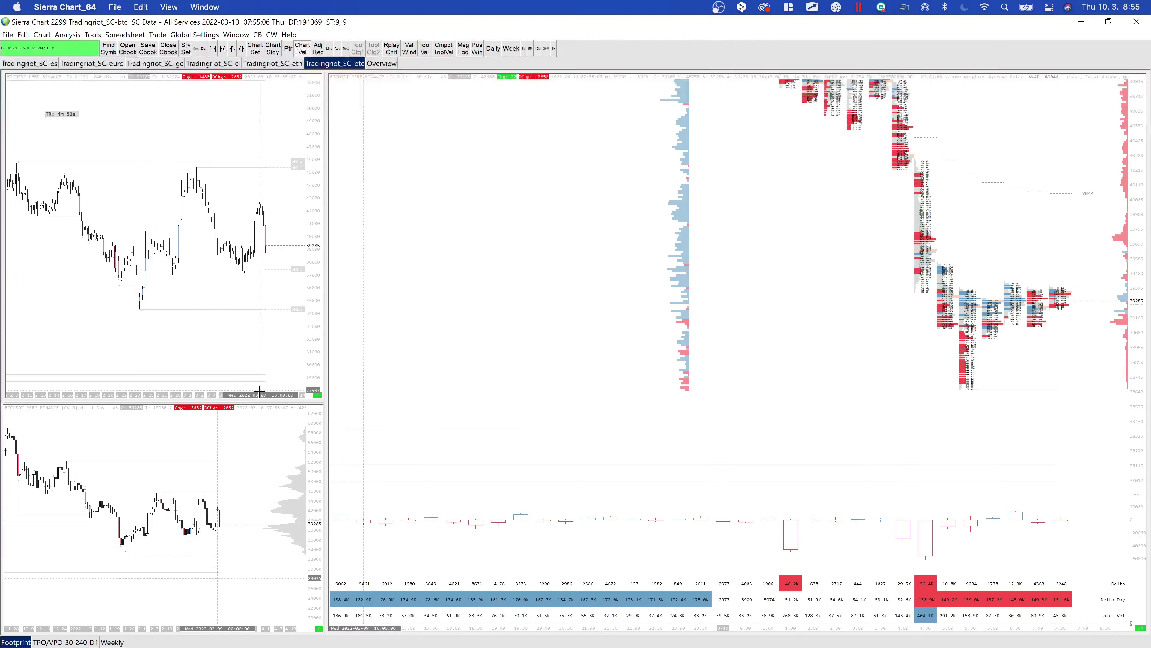
# Zoom the 240-minute chart in on recent bars, then review the lower chart on weekly bars
pyautogui.click(223, 391)
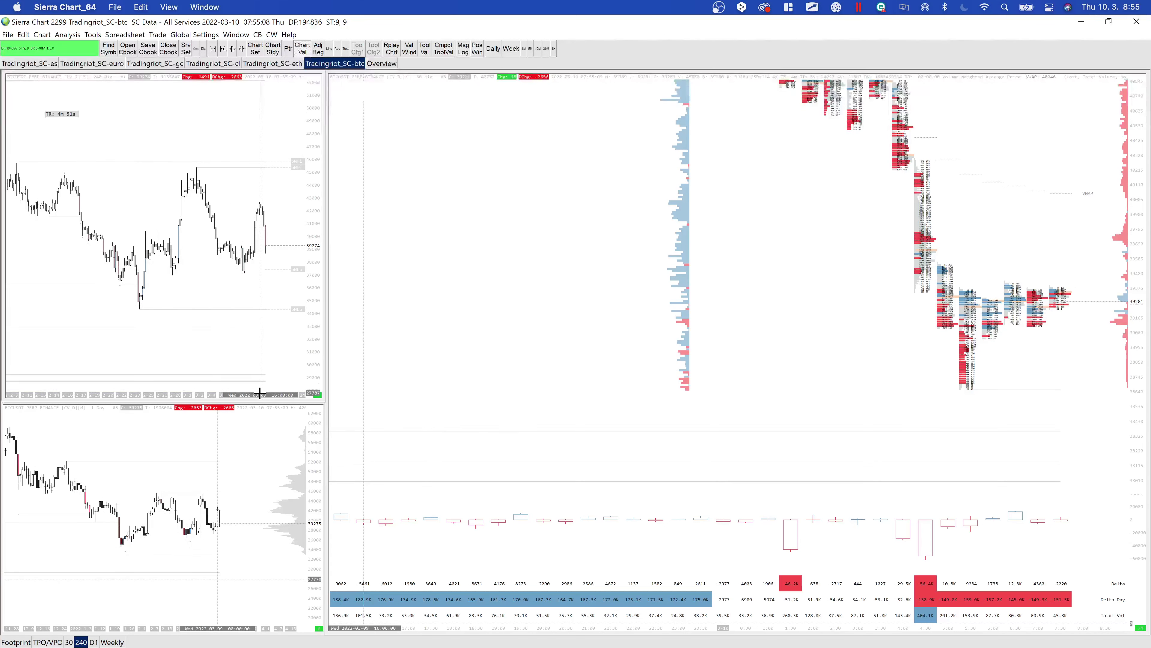
pyautogui.moveTo(211, 391); pyautogui.dragTo(233, 386)
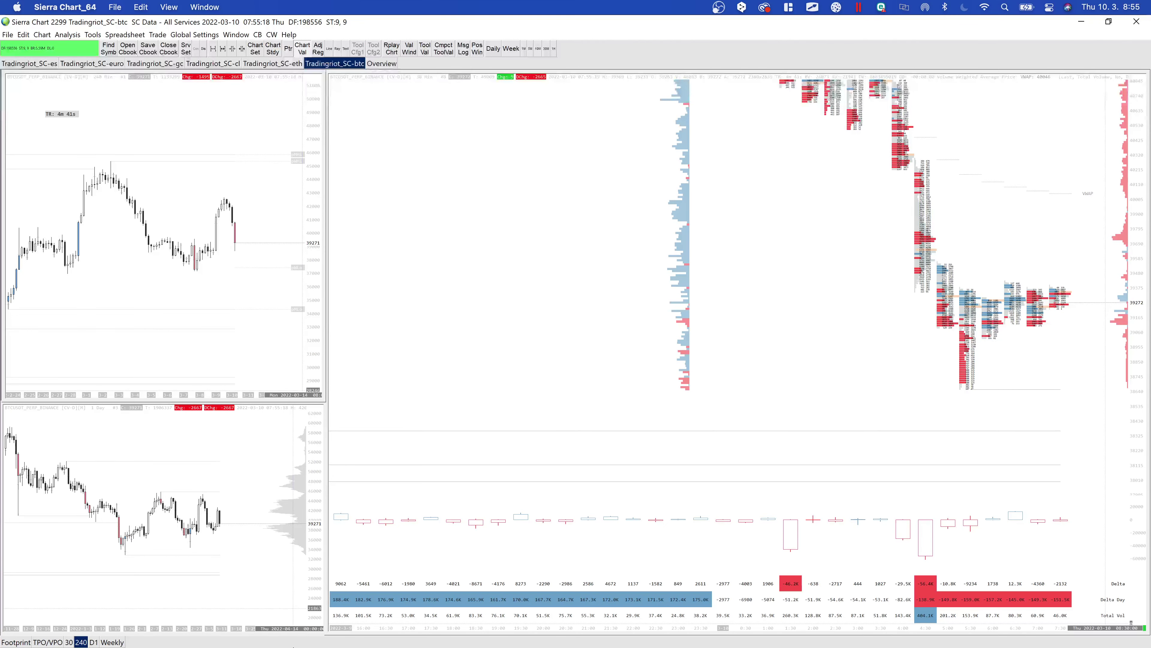
pyautogui.click(112, 643)
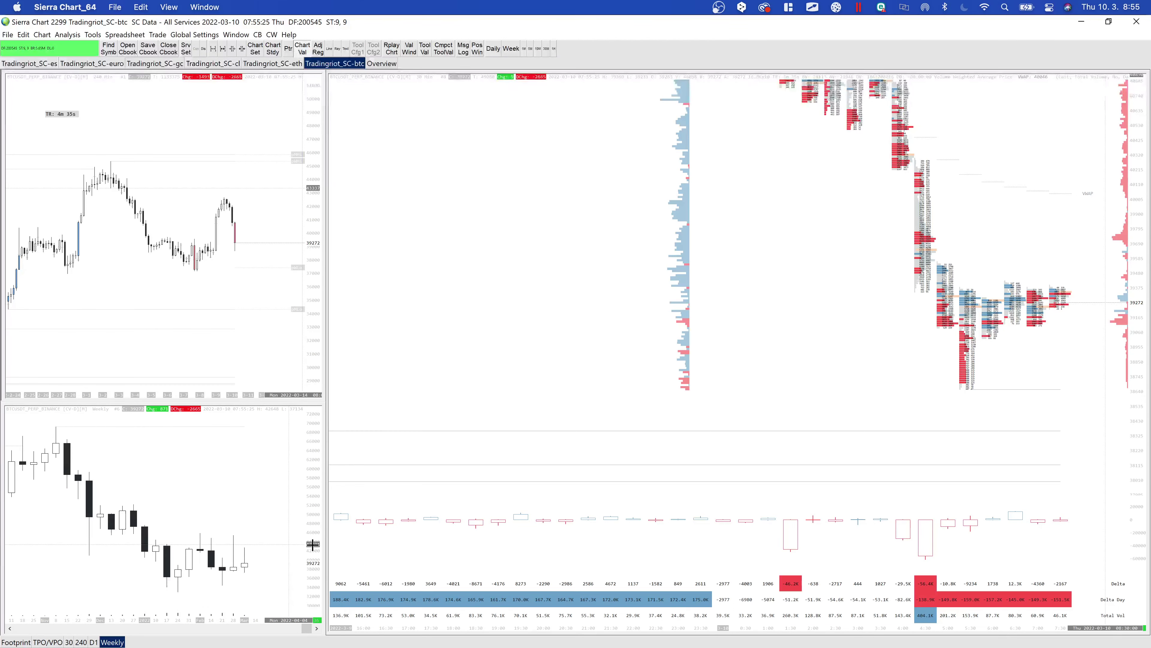
pyautogui.scroll(-1, 254, 610)
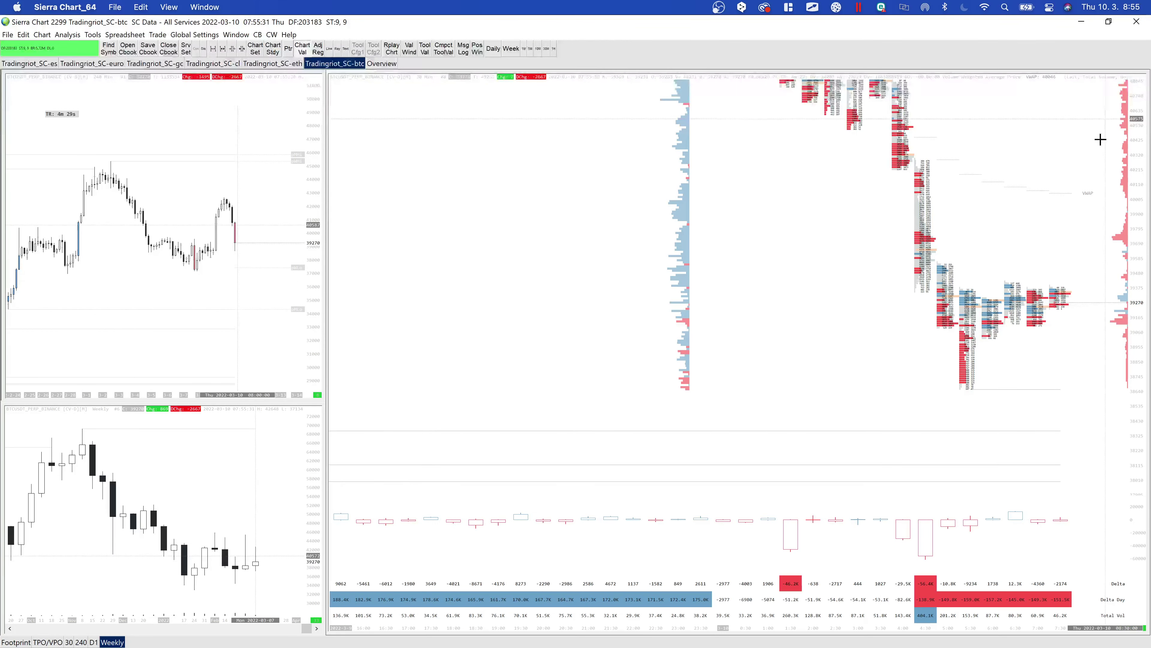
pyautogui.scroll(-3, 863, 318)
pyautogui.scroll(1, 863, 322)
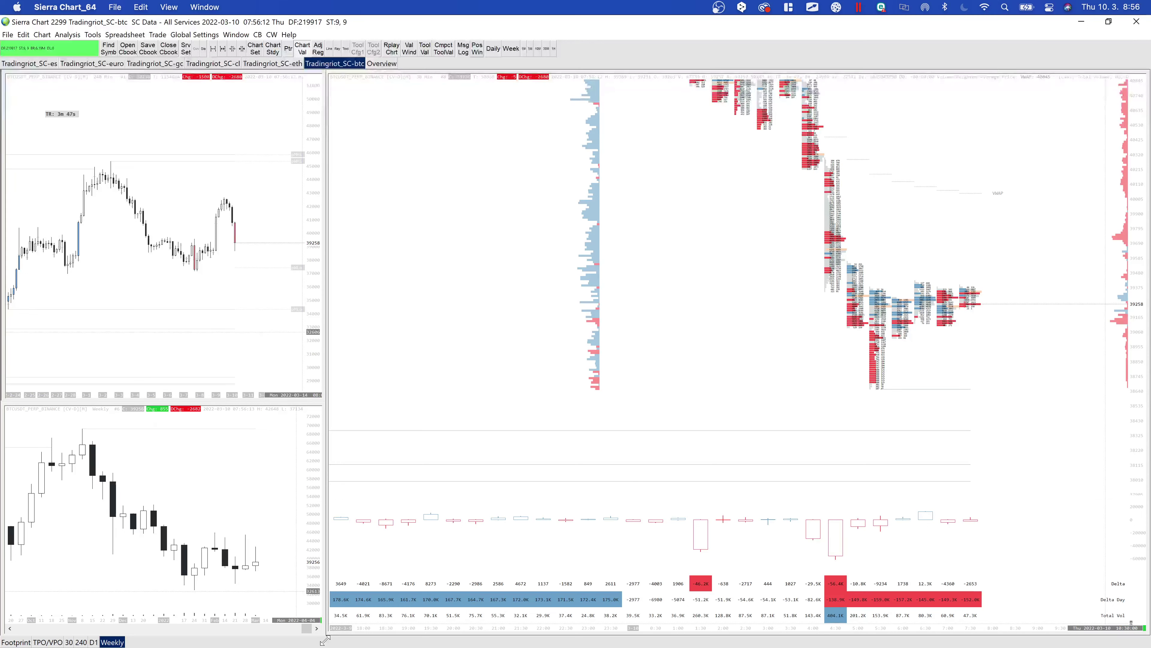
# Maximize the daily BTCUSDT chart and rescale its time axis to reveal earlier history
pyautogui.click(93, 642)
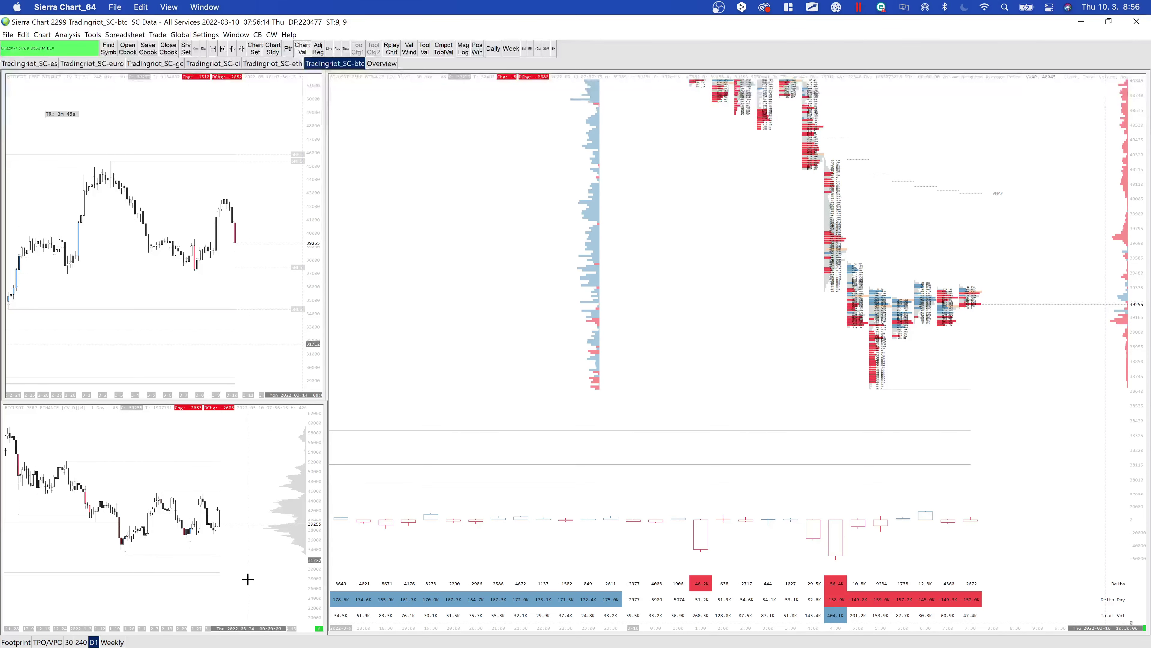
pyautogui.doubleClick(84, 643)
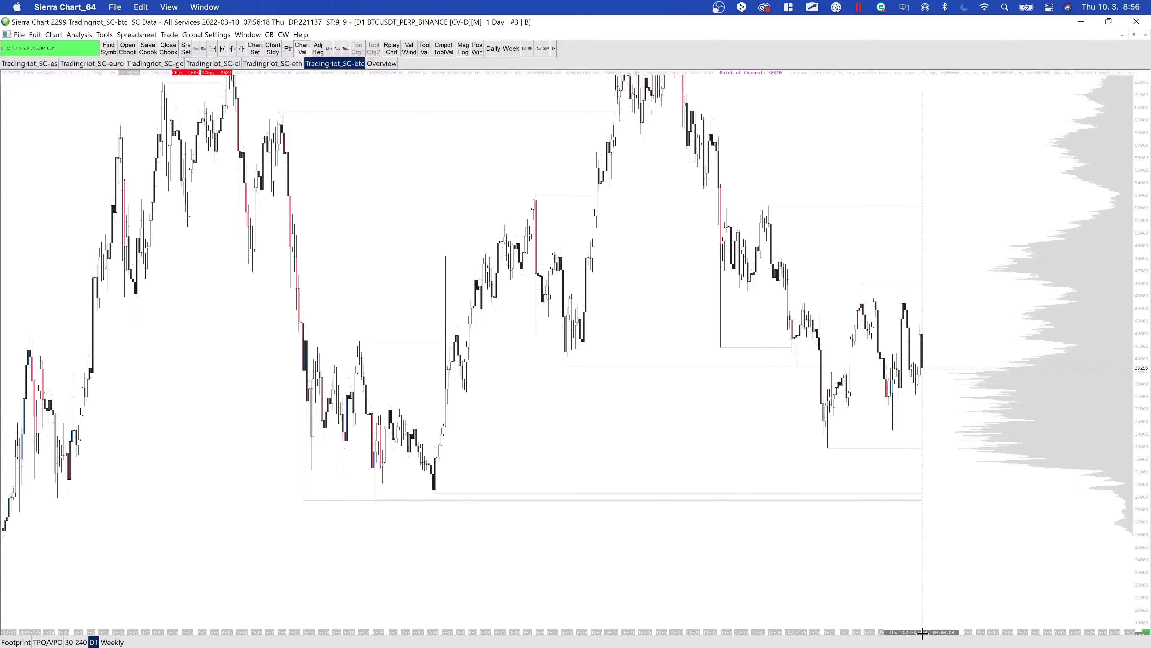
pyautogui.moveTo(916, 632); pyautogui.dragTo(755, 601)
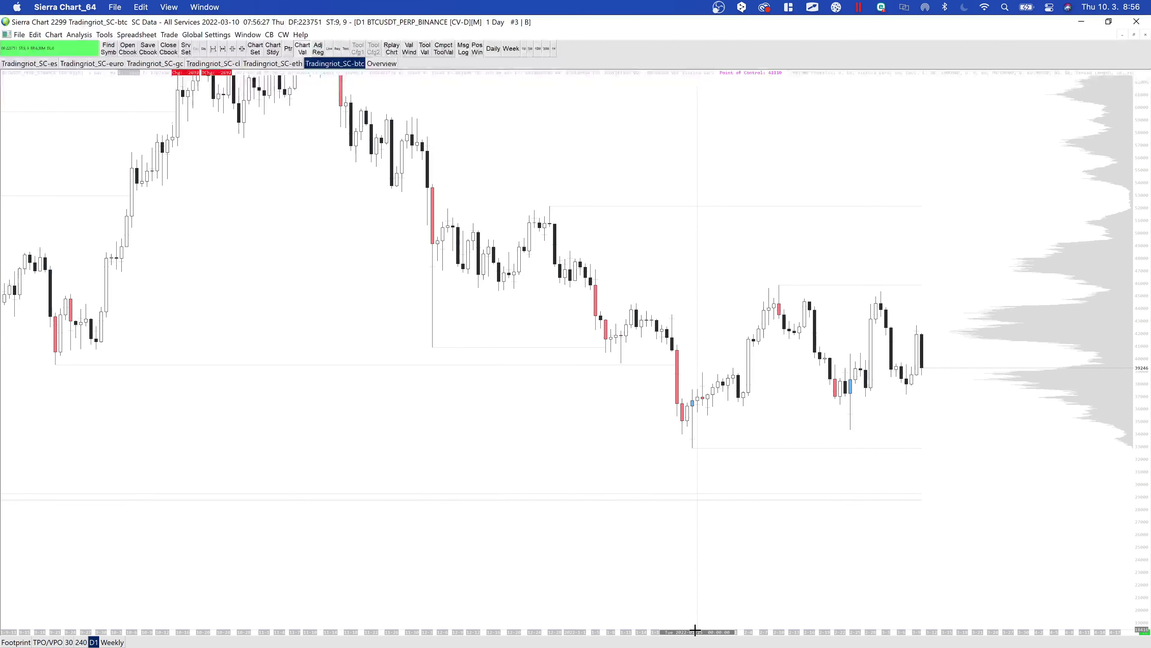
pyautogui.moveTo(770, 631); pyautogui.dragTo(805, 631)
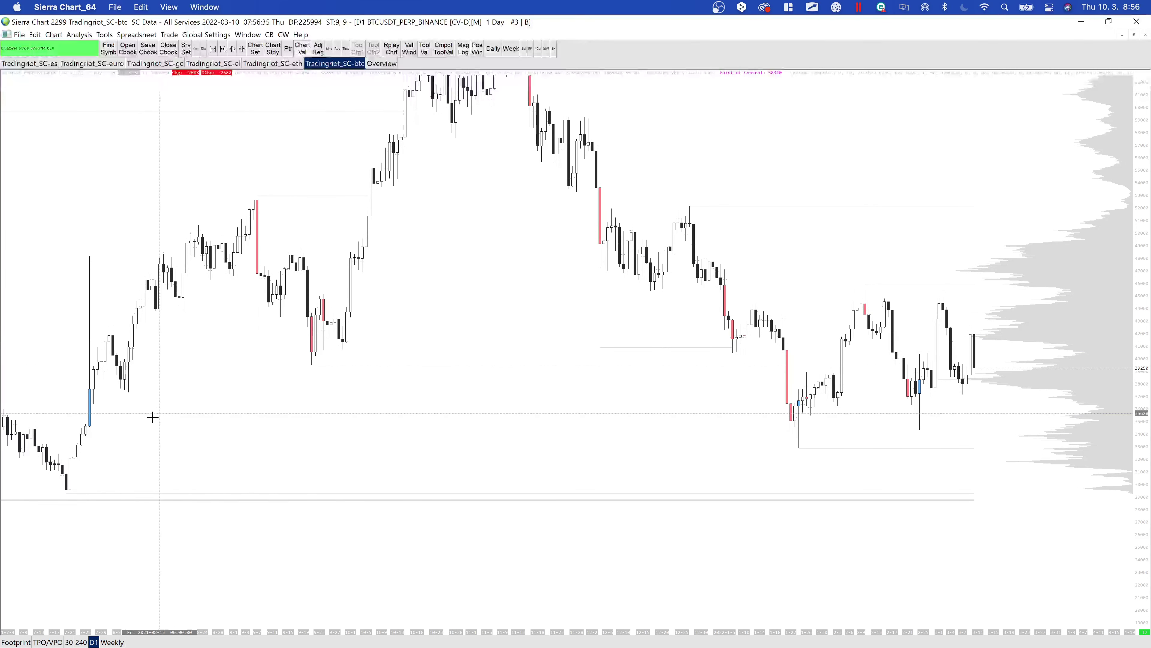
pyautogui.hscroll(1, 917, 401)
pyautogui.hscroll(1, 917, 401)
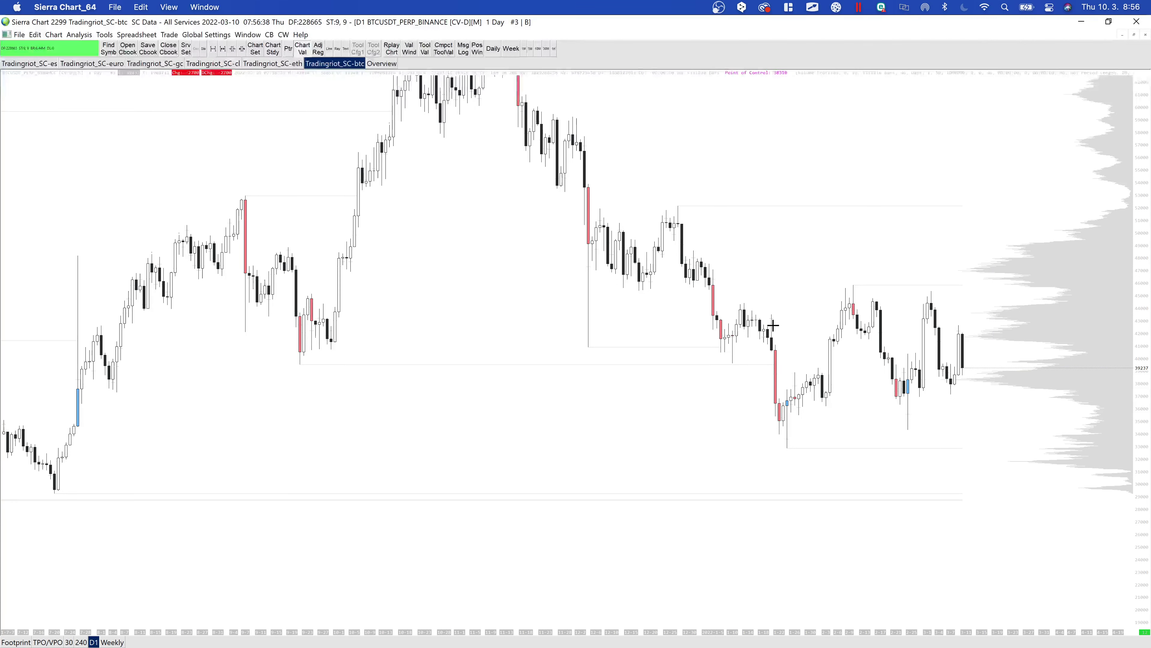
# Choose the Horizontal Ray drawing tool and set the drawing to Snap To Open
pyautogui.click(105, 35)
pyautogui.click(157, 196)
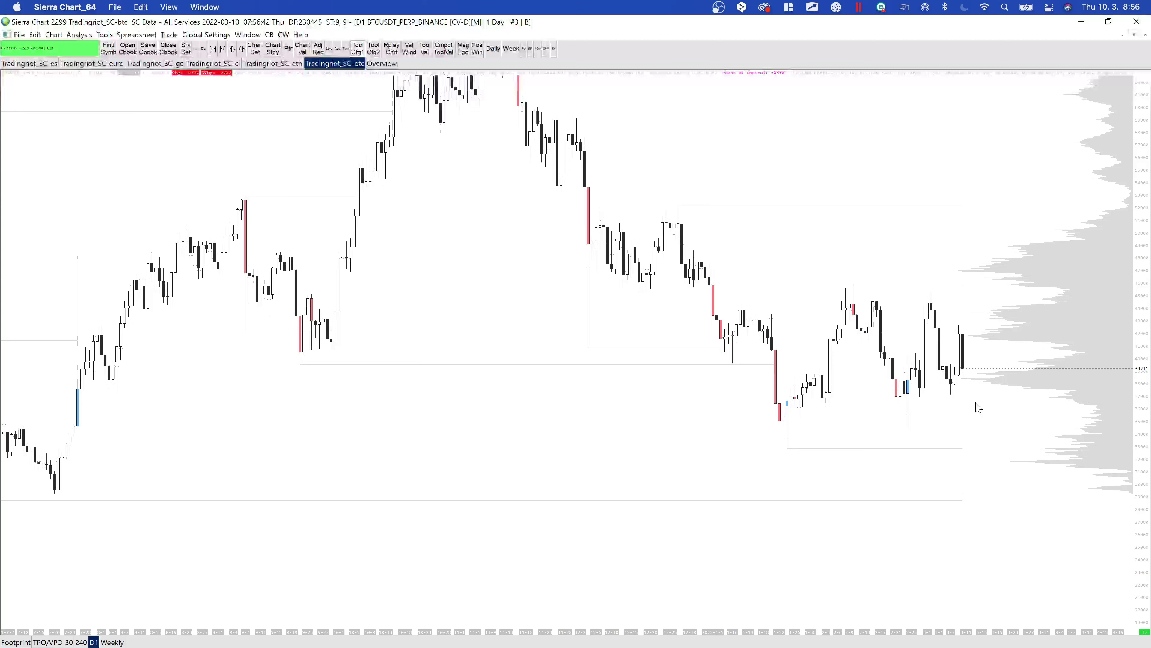
pyautogui.rightClick(961, 381)
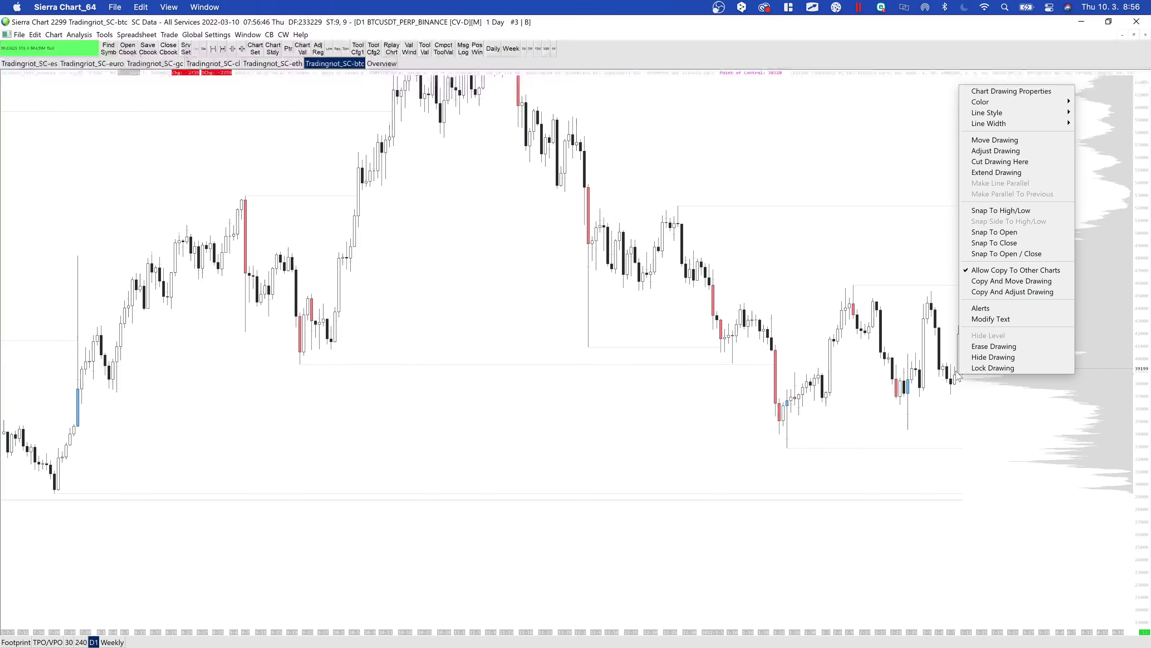
pyautogui.click(1003, 210)
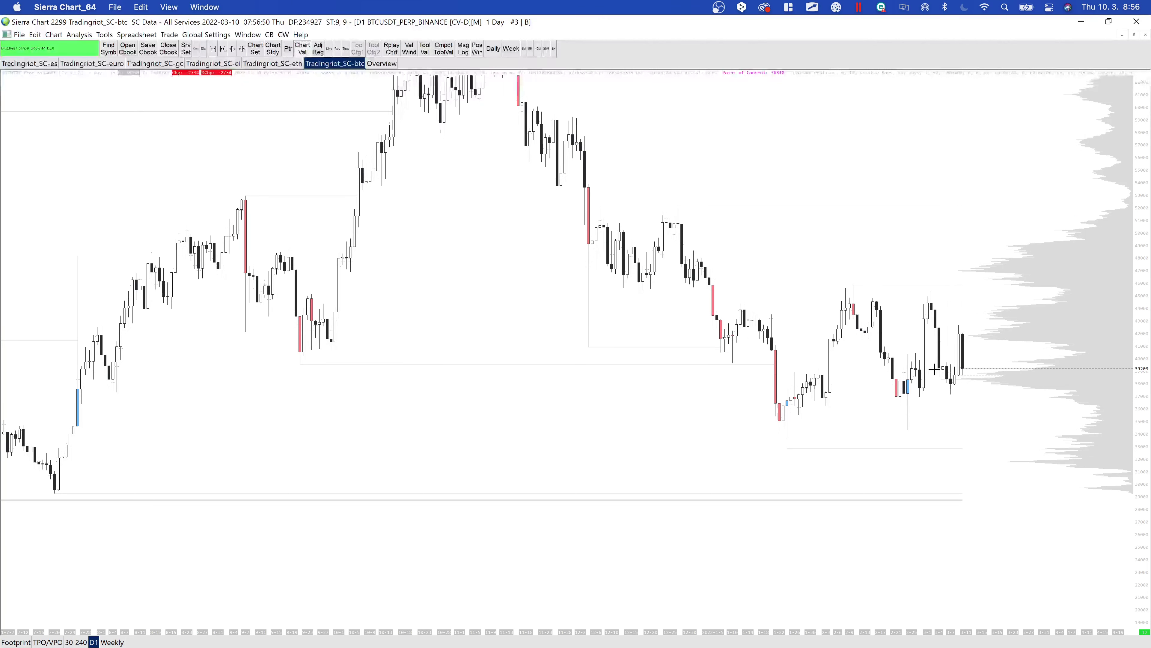
pyautogui.rightClick(961, 376)
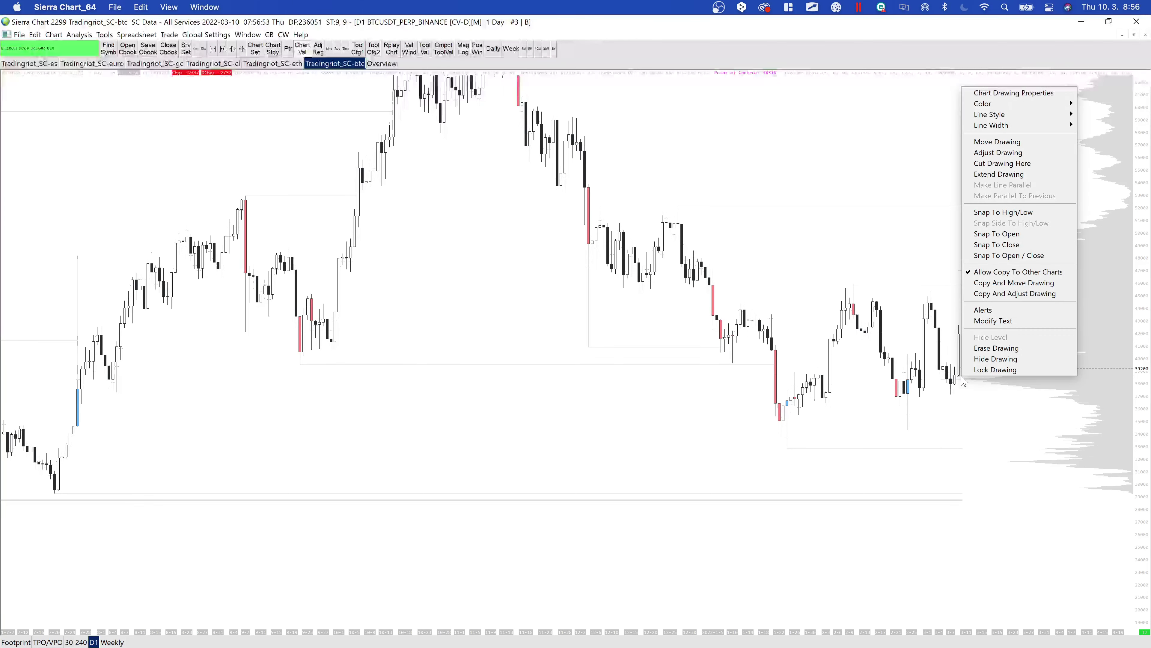
pyautogui.click(1016, 234)
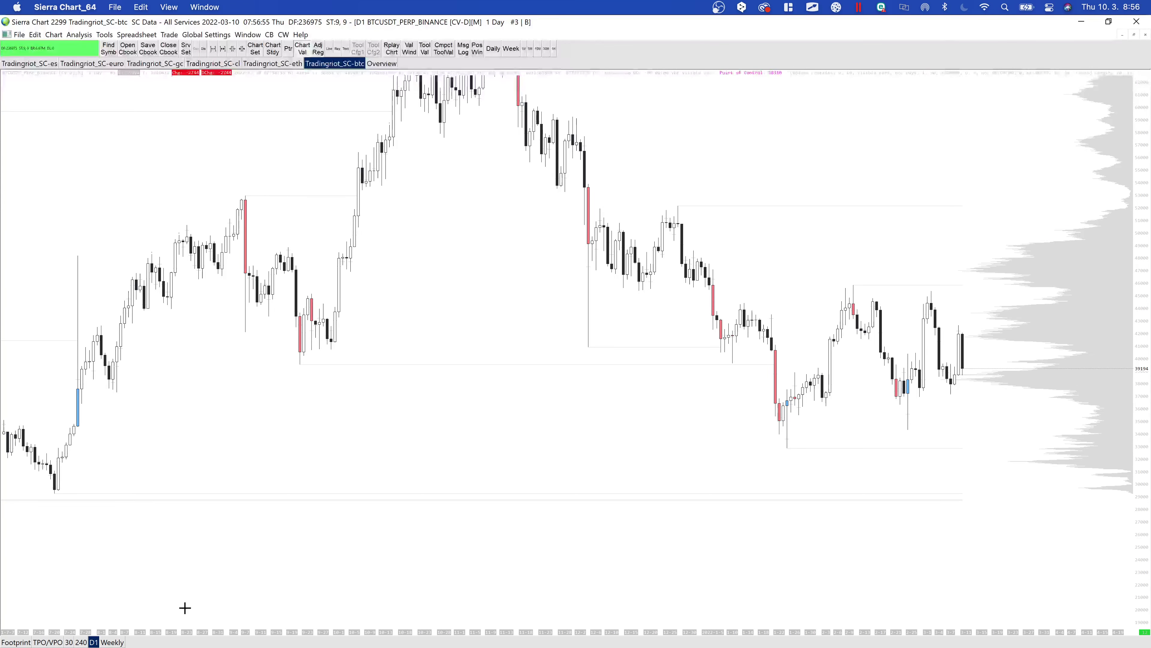
# Widen the 240-minute bars, then move the chart to 30-minute bars at the latest price
pyautogui.click(80, 642)
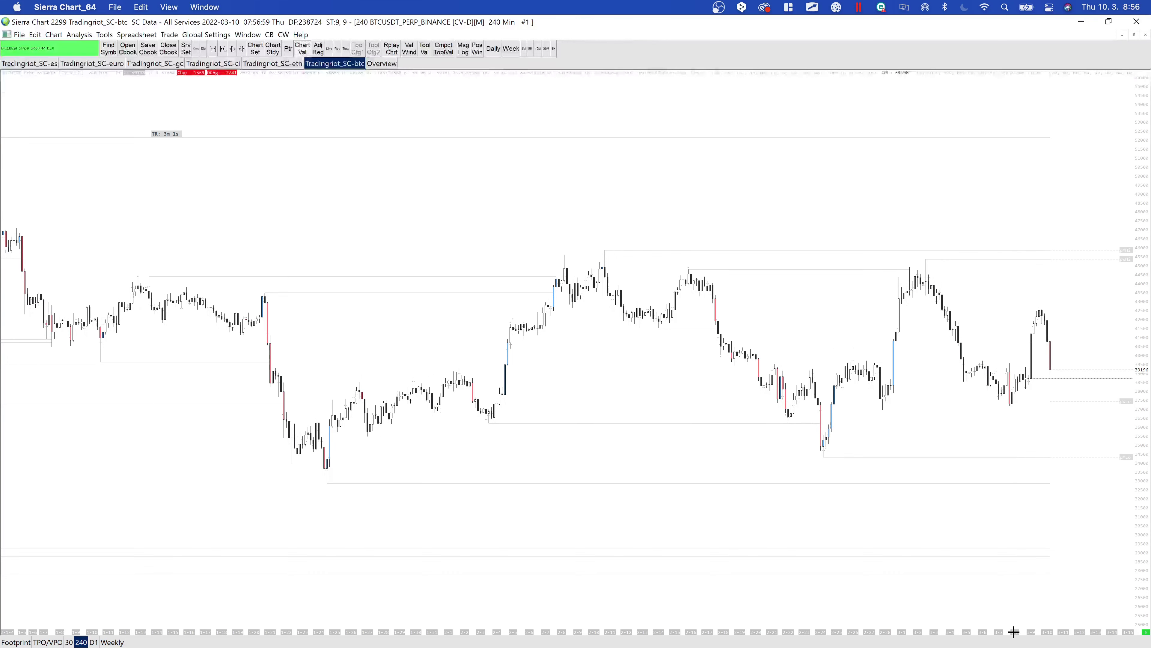
pyautogui.moveTo(1013, 632); pyautogui.dragTo(903, 628)
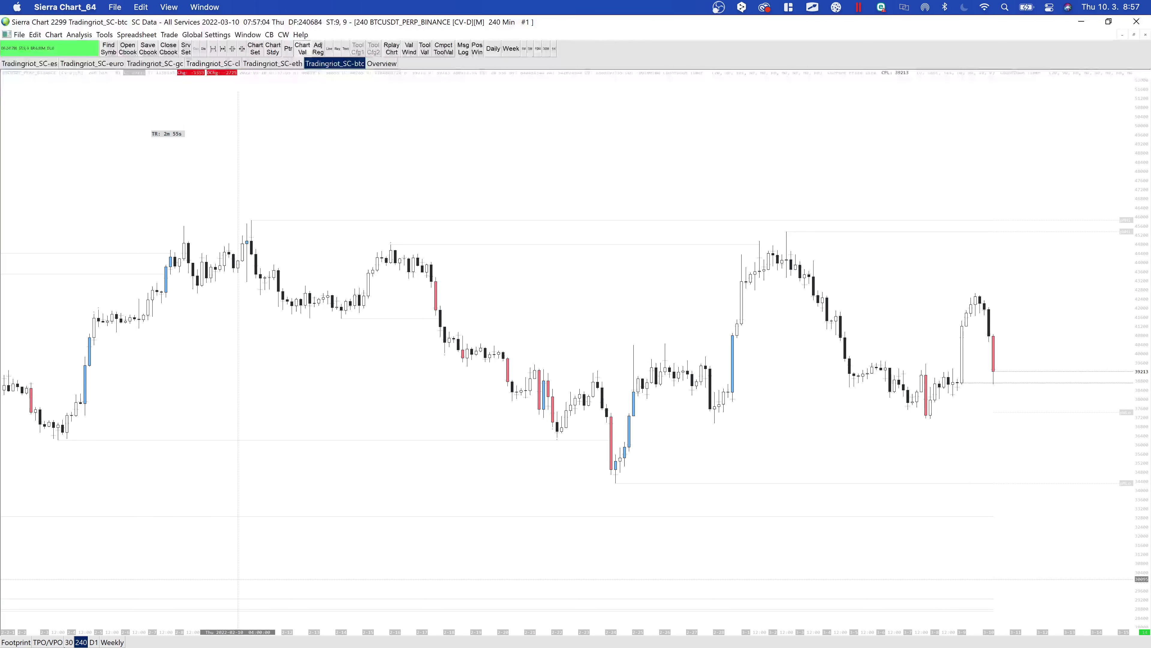
pyautogui.click(68, 642)
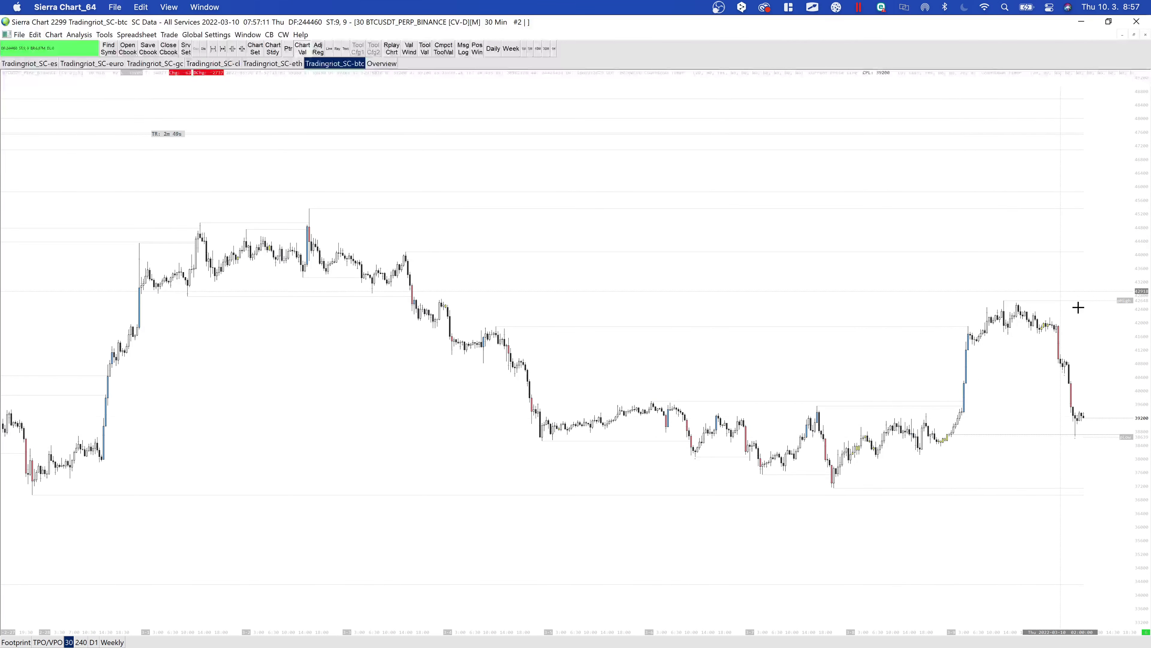
pyautogui.hscroll(4, 1069, 402)
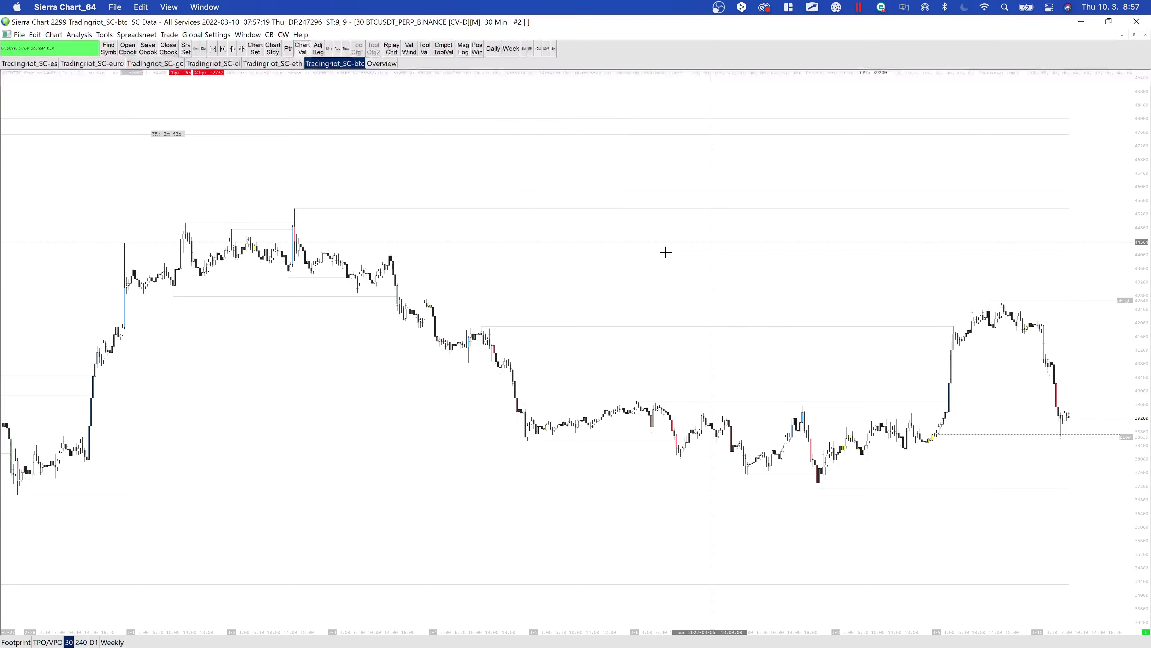
# Outline two support zones with screen annotations, then clear them
pyautogui.hotkey('alt', 'space')
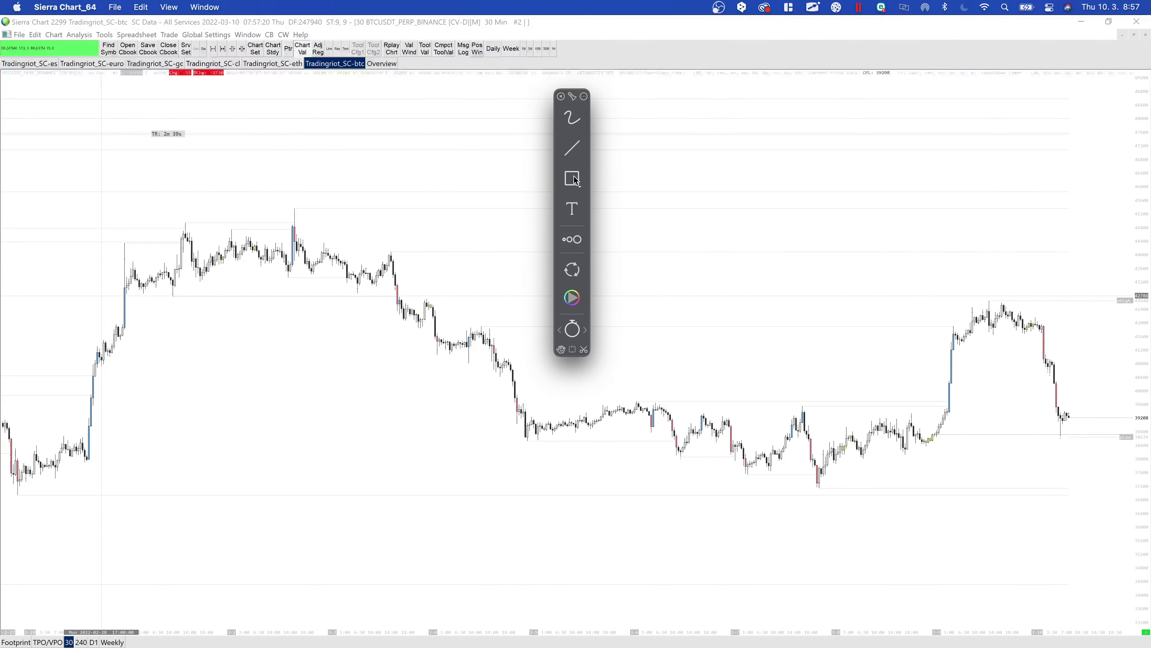
pyautogui.moveTo(520, 397)
pyautogui.mouseDown()
pyautogui.moveTo(811, 410)
pyautogui.moveTo(1129, 403)
pyautogui.mouseUp()
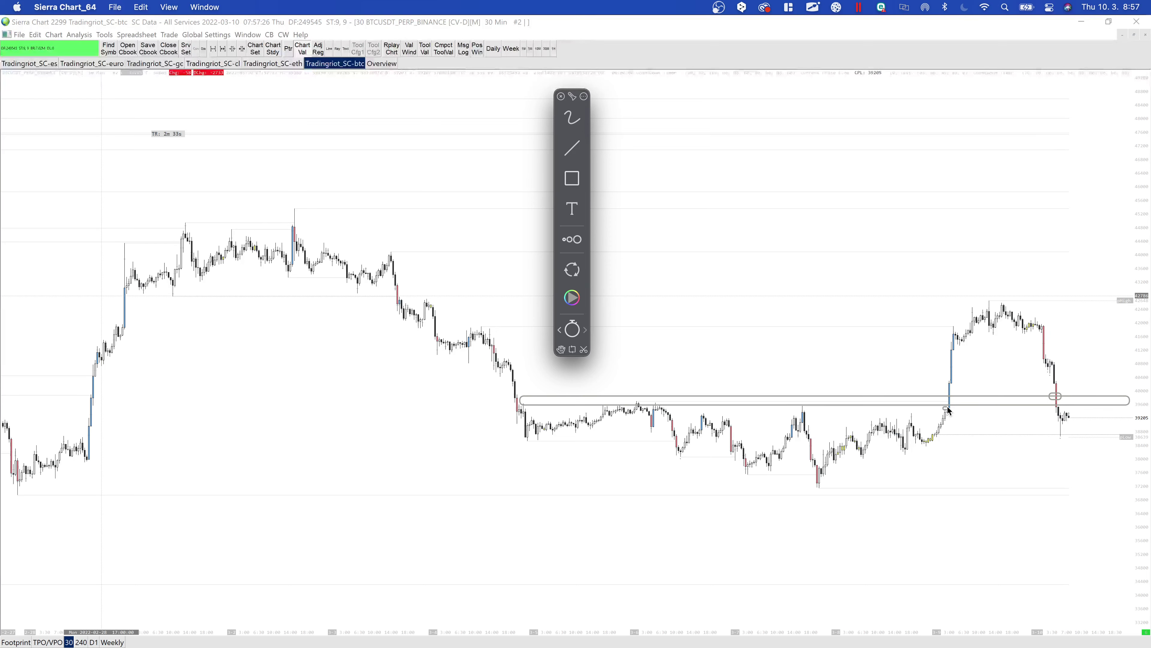
pyautogui.moveTo(947, 409); pyautogui.dragTo(1097, 409)
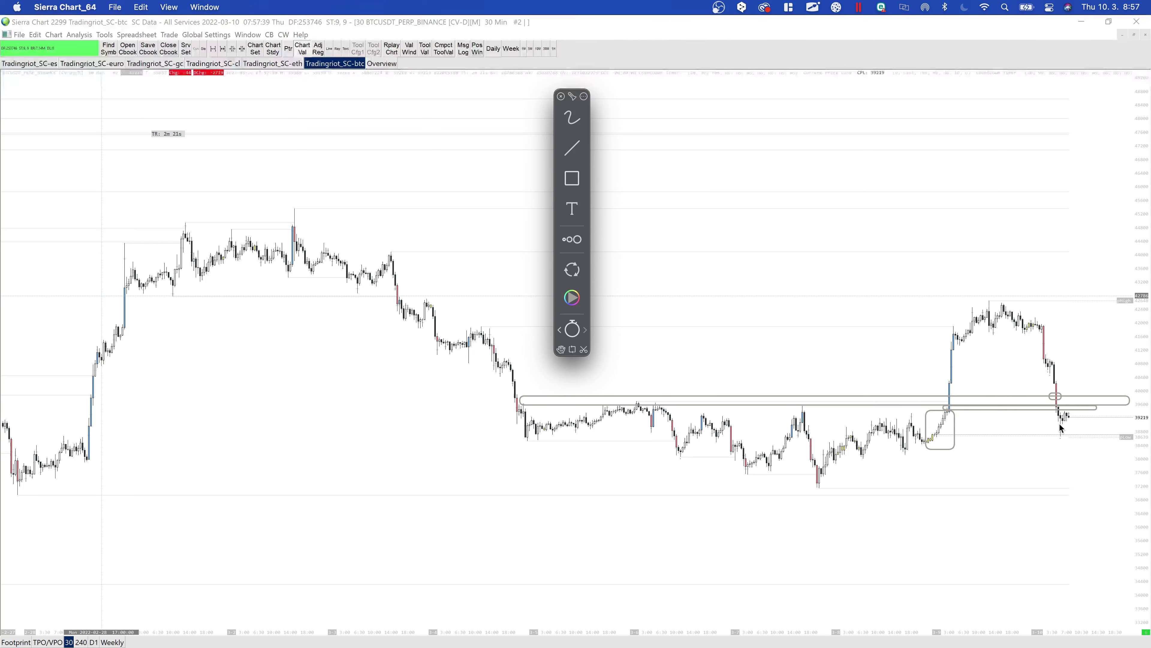
pyautogui.press('Escape')
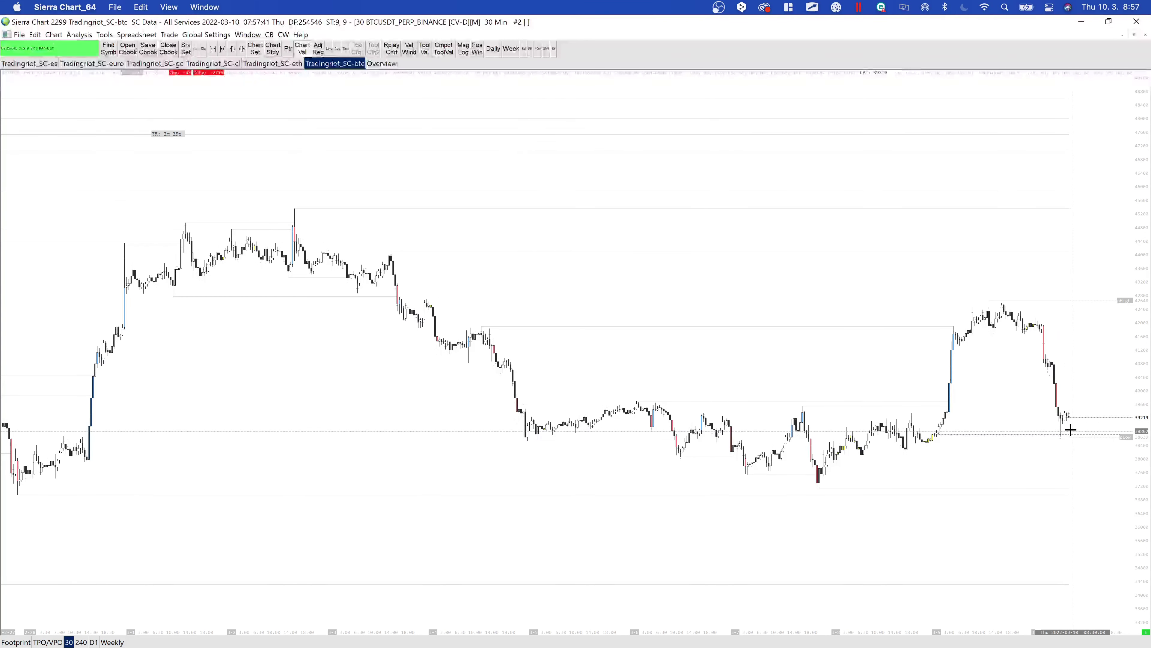
# Show the 30-minute footprint chart with delta and total volume, scrolled to the latest bars
pyautogui.click(14, 641)
pyautogui.hscroll(3, 779, 372)
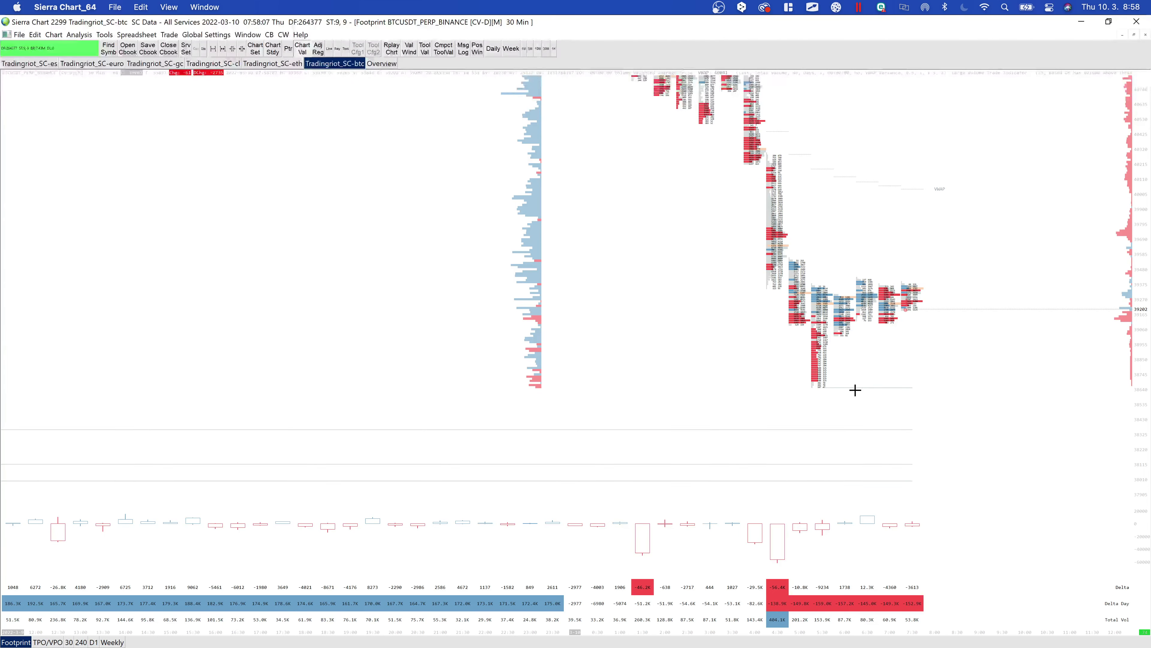
pyautogui.scroll(-2, 1135, 331)
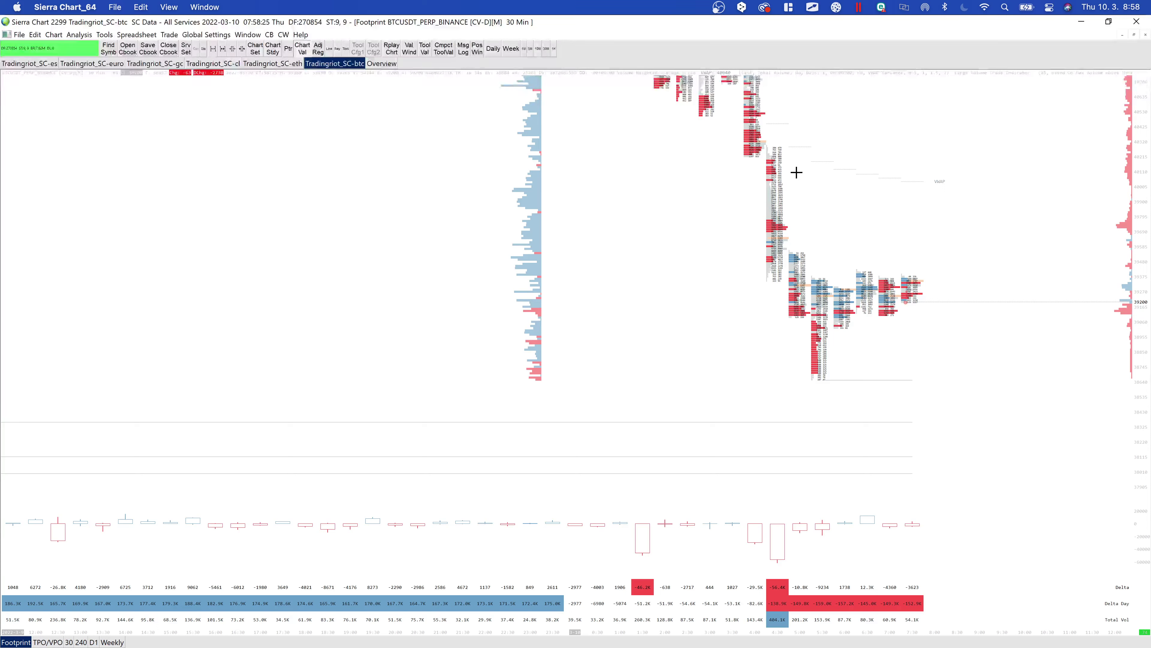
# Put the BTC chart on 30-minute bars and bring the Brave Forex Factory calendar forward
pyautogui.click(81, 643)
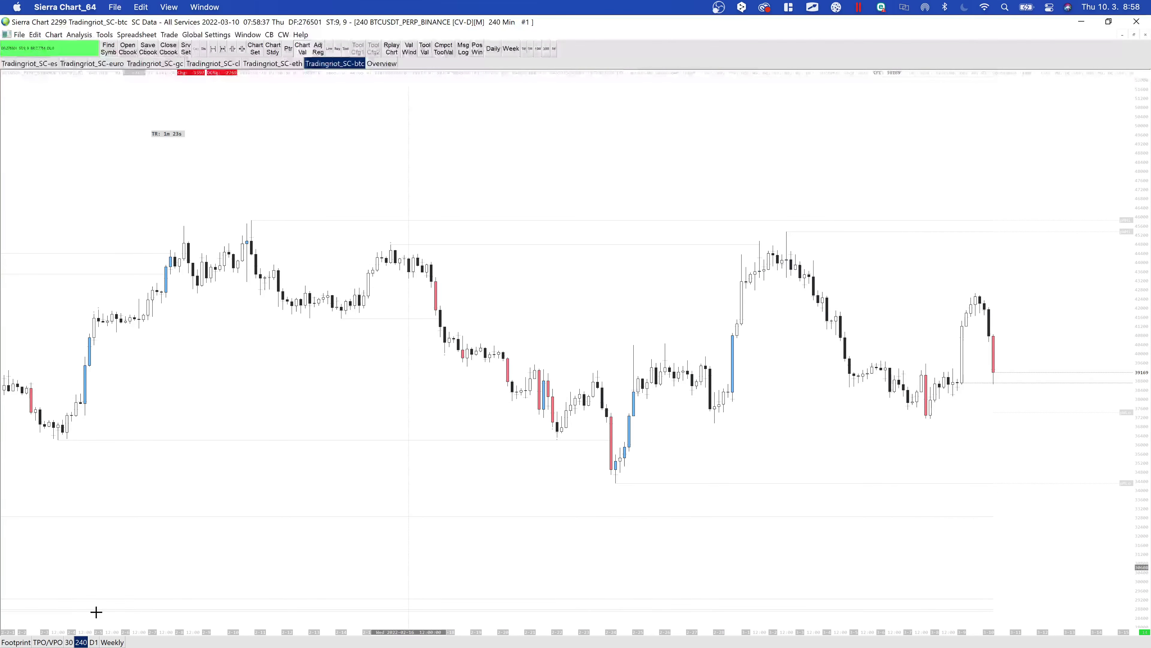
pyautogui.click(69, 641)
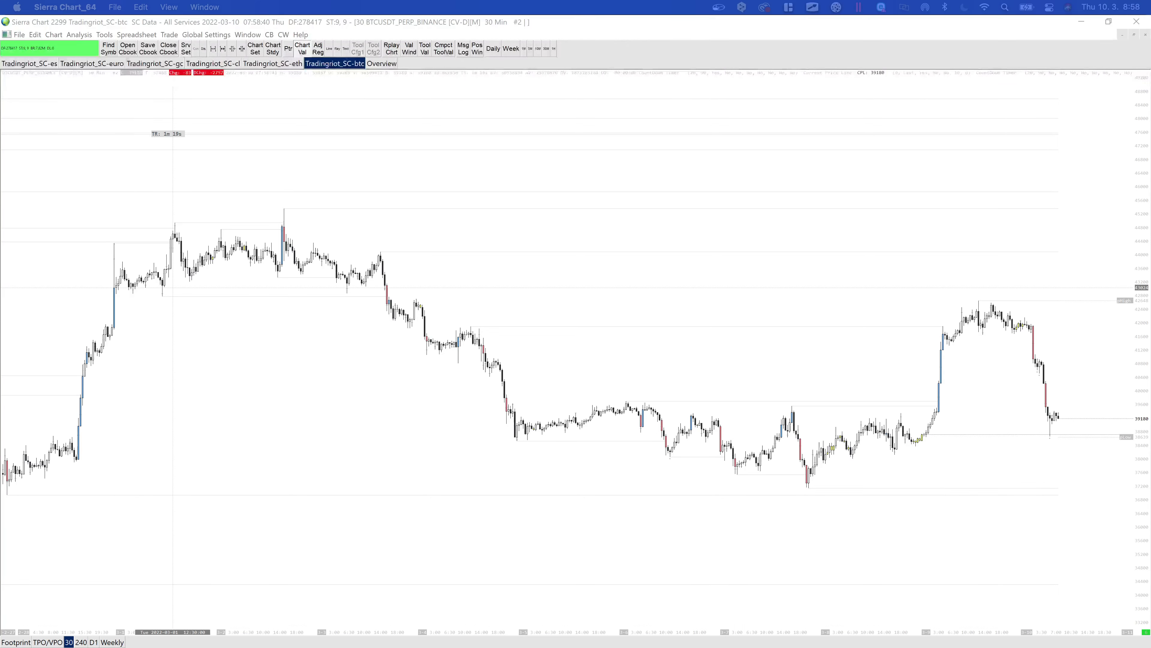
pyautogui.press('super+Tab')
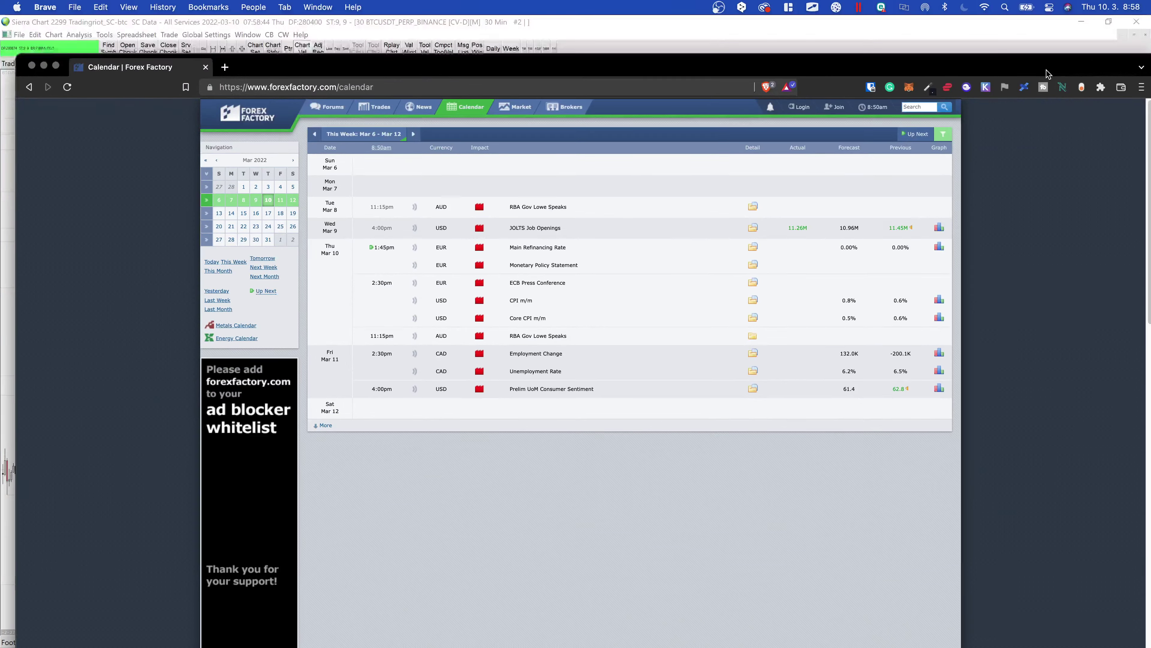
# Highlight the Main Refinancing Rate event on the calendar, then hide Brave
pyautogui.moveTo(1059, 74); pyautogui.dragTo(1055, 60)
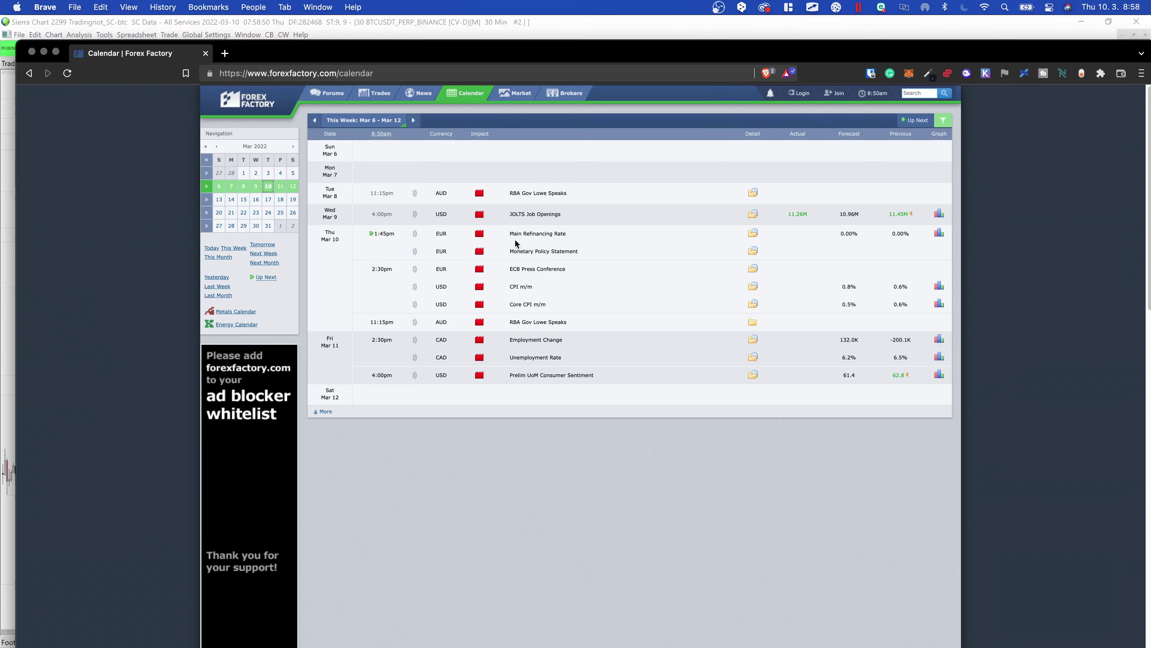
pyautogui.moveTo(514, 240); pyautogui.dragTo(566, 269)
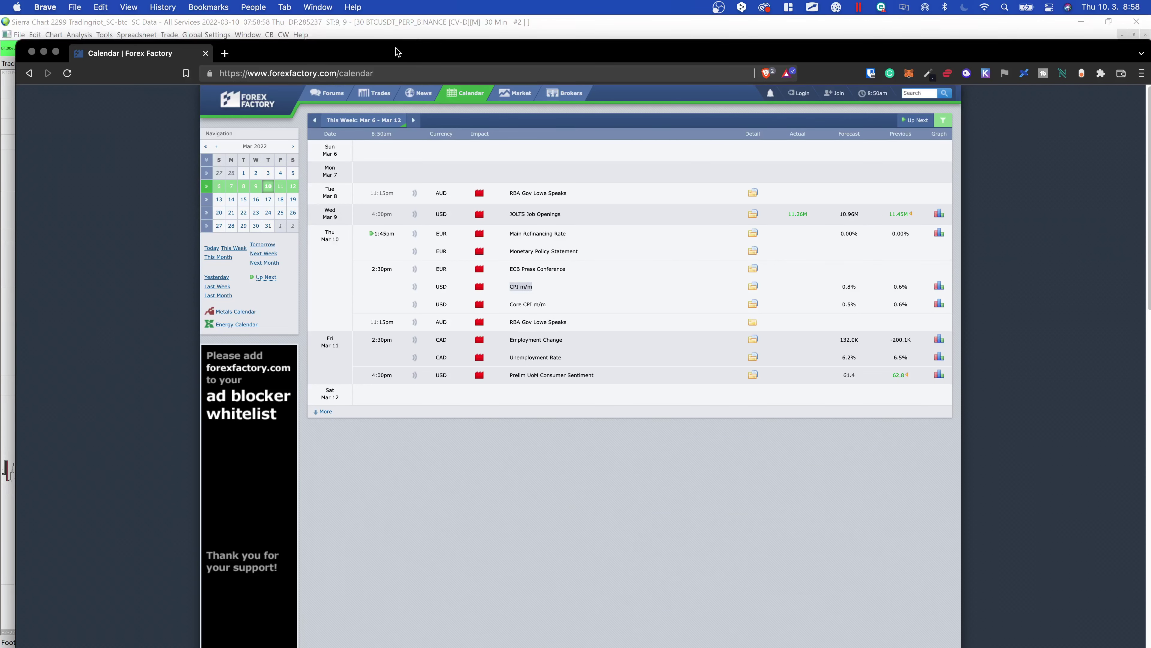
pyautogui.press('super+m')
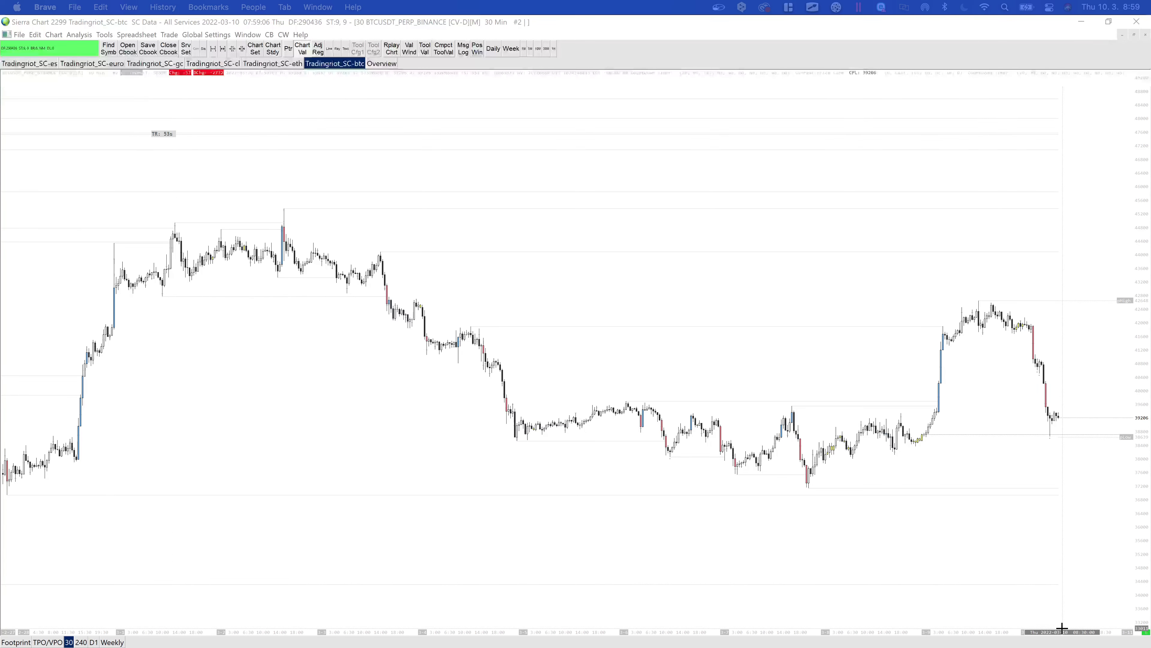
# Focus the 30-minute BTCUSDT chart and scroll it to the latest bars
pyautogui.click(1043, 626)
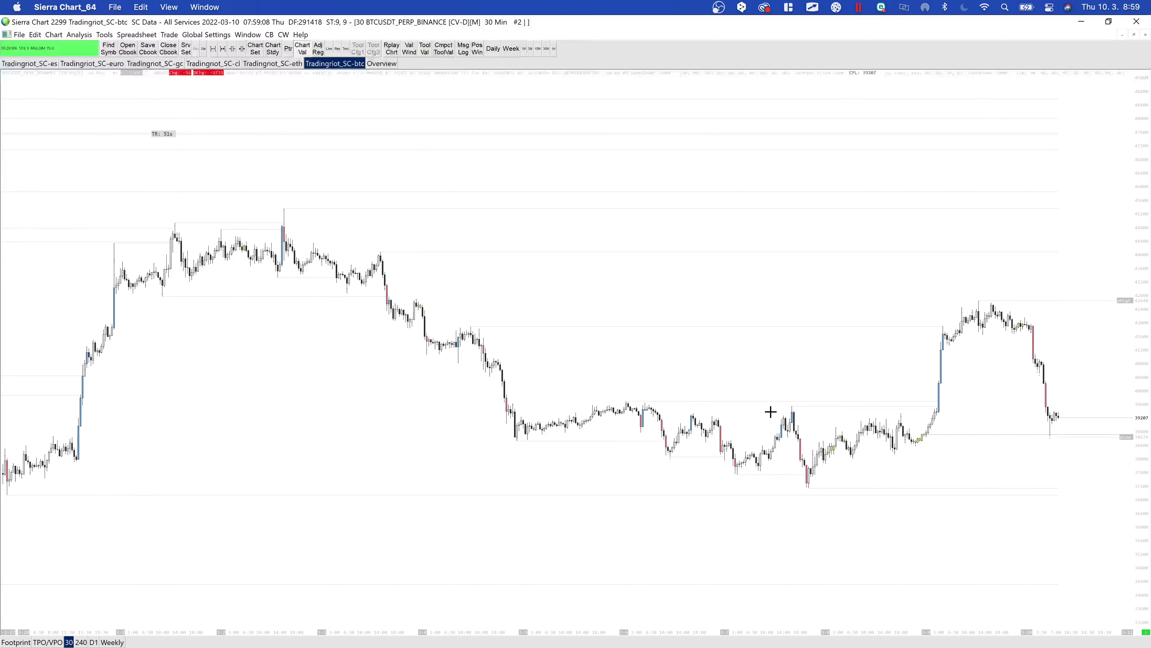
pyautogui.hscroll(3, 1049, 517)
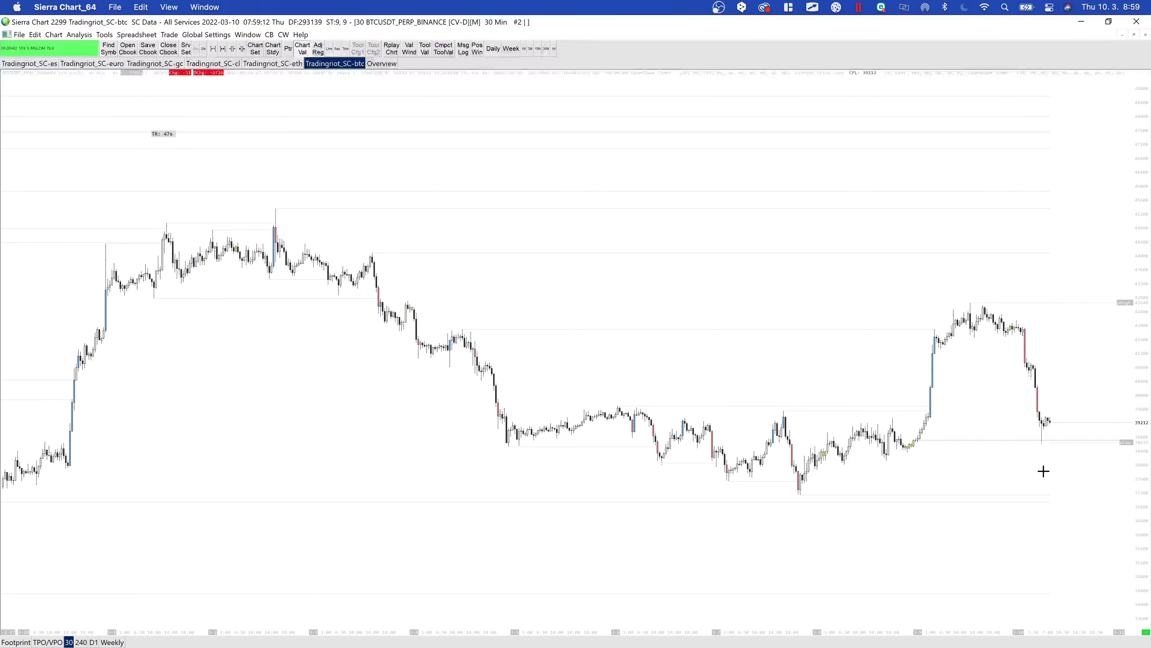
pyautogui.hscroll(3, 998, 462)
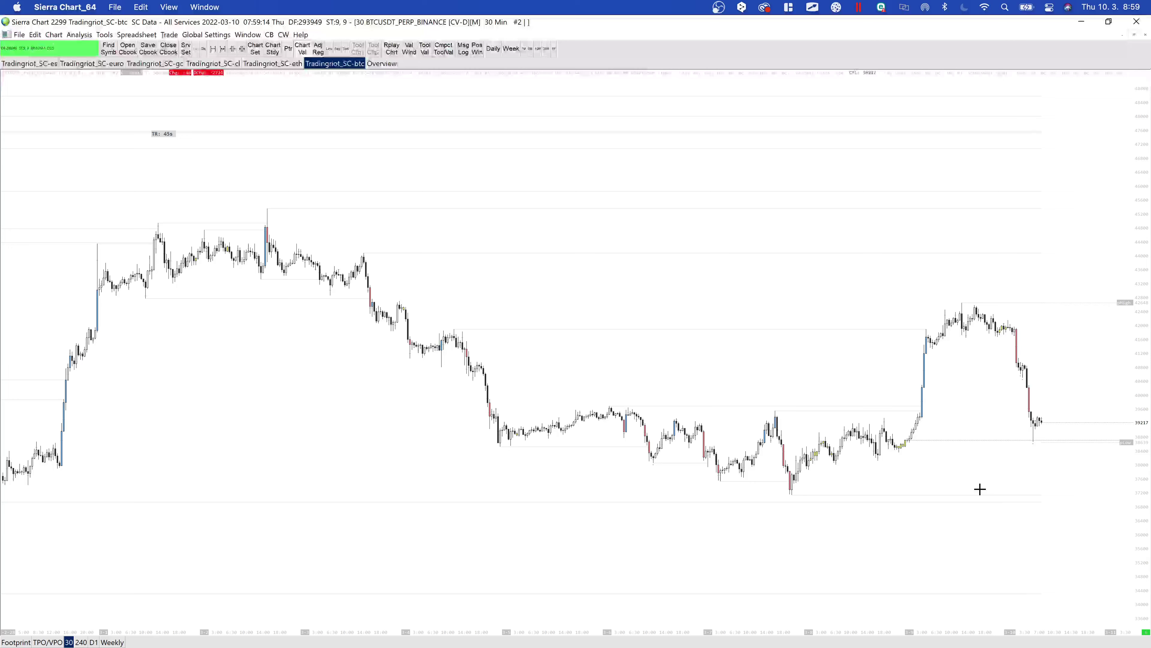
pyautogui.hscroll(6, 980, 489)
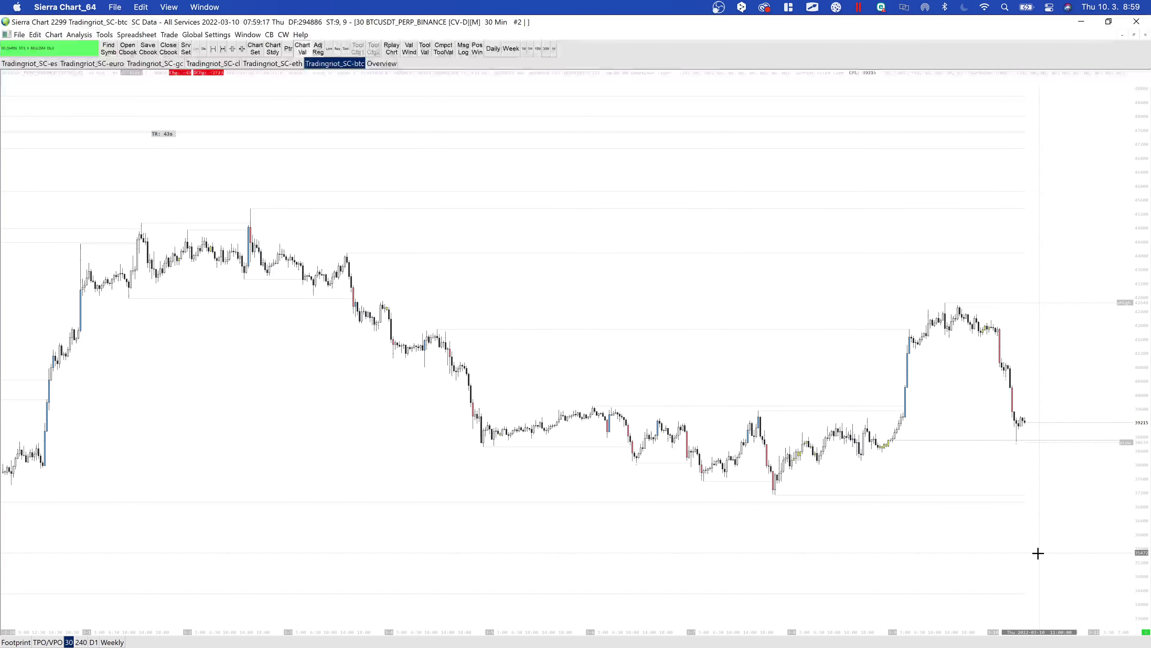
pyautogui.hscroll(3, 906, 508)
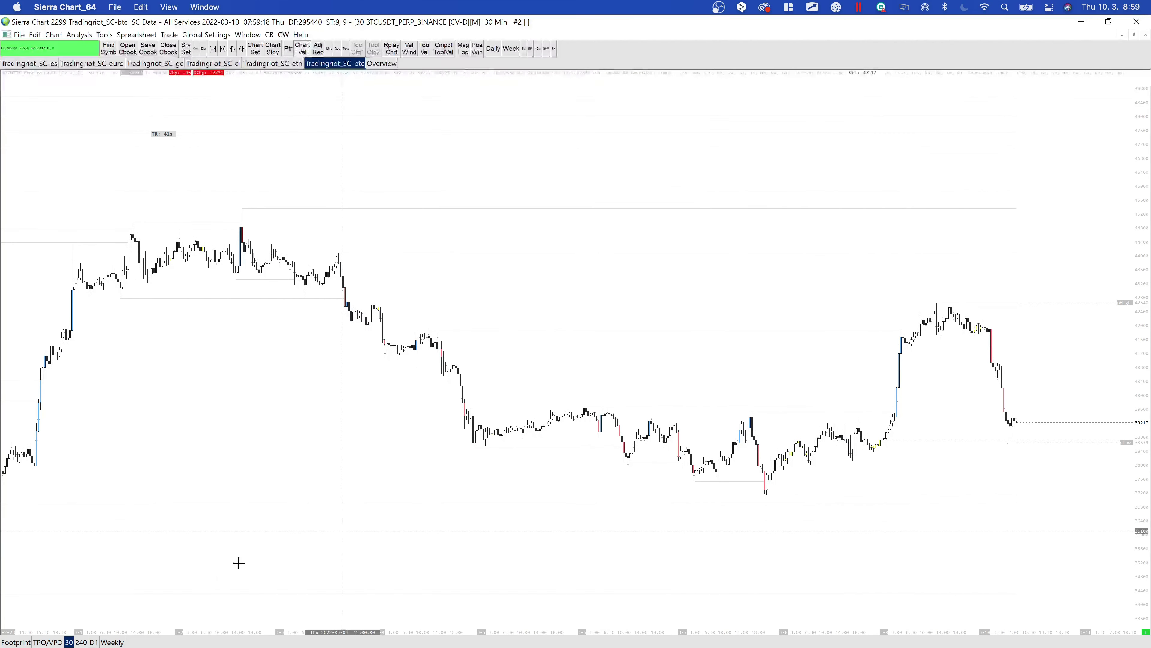
# Review the 240-minute bars, then return to the 30-minute chart
pyautogui.click(81, 641)
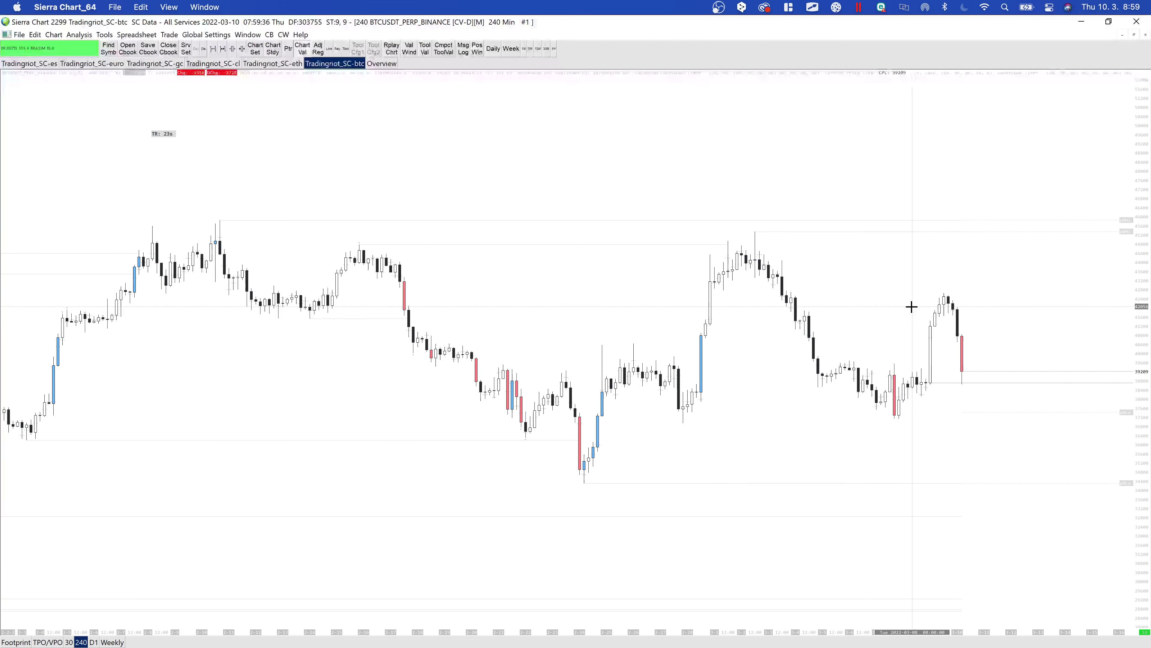
pyautogui.hscroll(3, 915, 398)
pyautogui.hscroll(1, 915, 398)
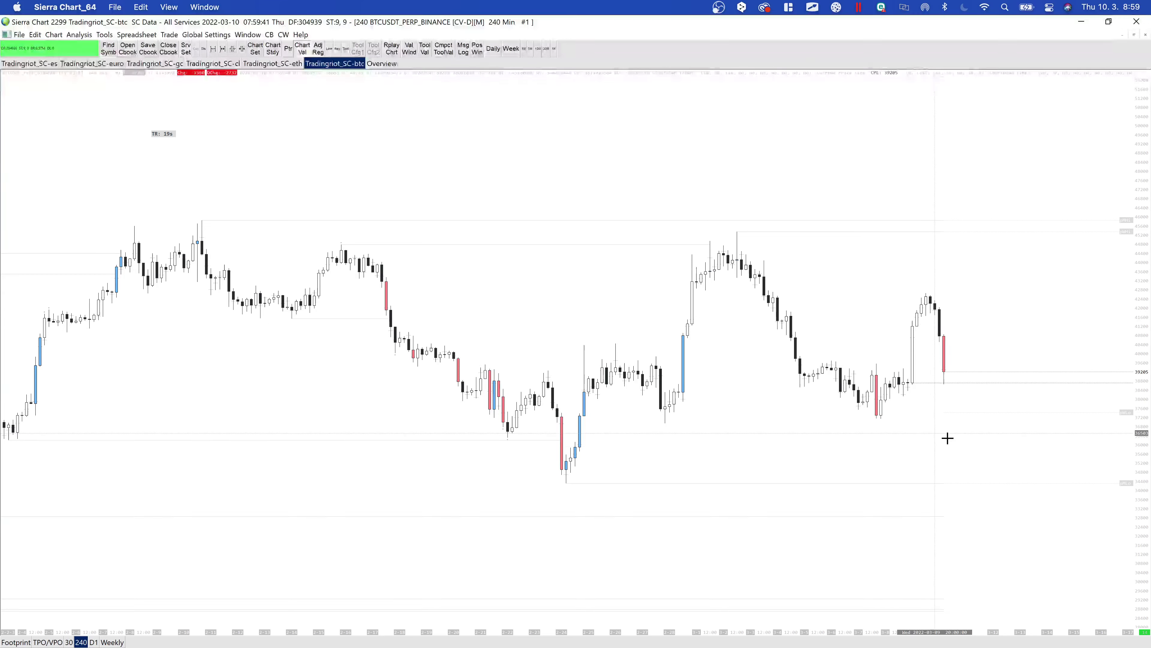
pyautogui.click(69, 642)
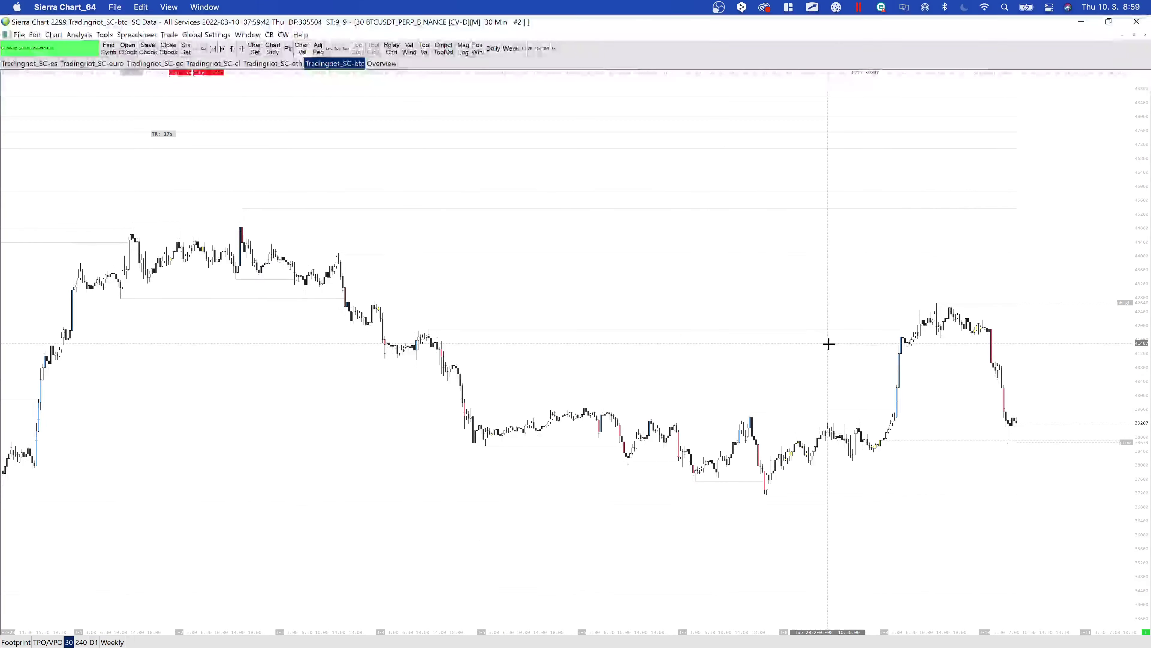
pyautogui.hscroll(1, 848, 416)
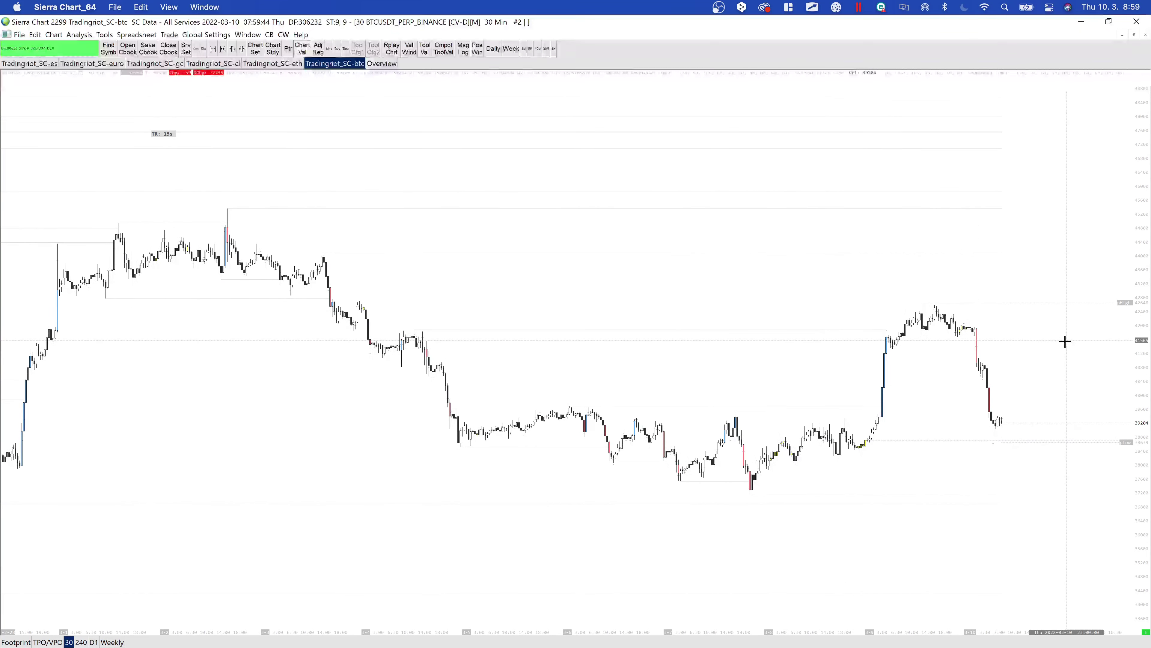
pyautogui.scroll(2, 1132, 460)
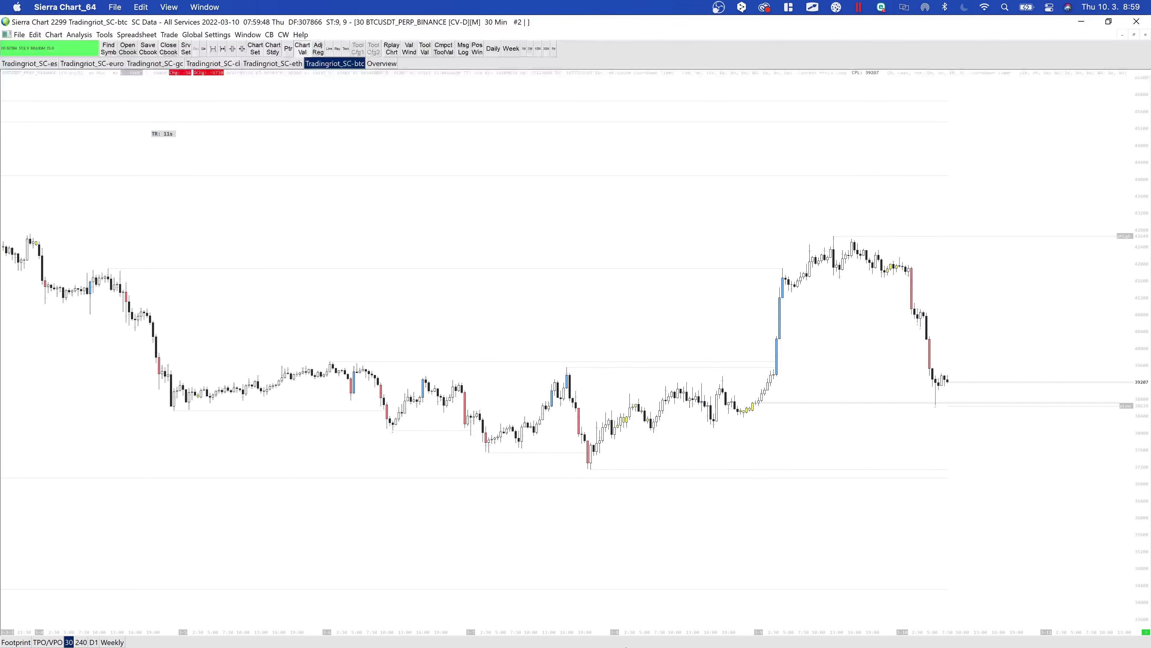
# On the TPO/VPO chart, merge the latest profile with prior ones three times
pyautogui.click(48, 642)
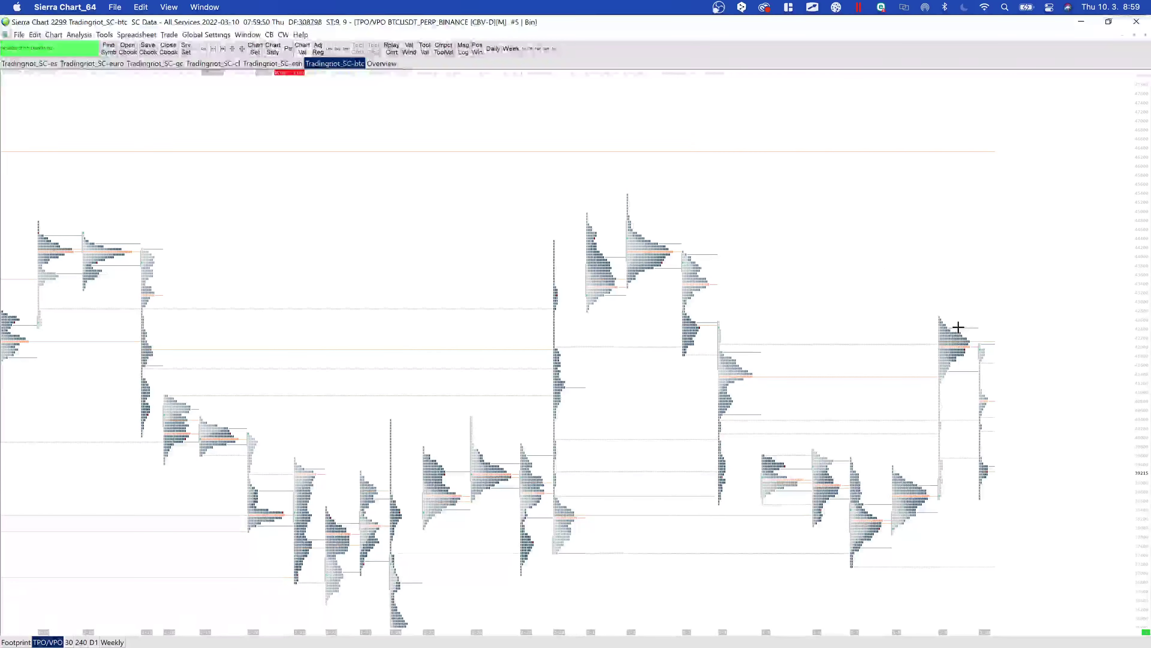
pyautogui.rightClick(954, 512)
pyautogui.click(975, 350)
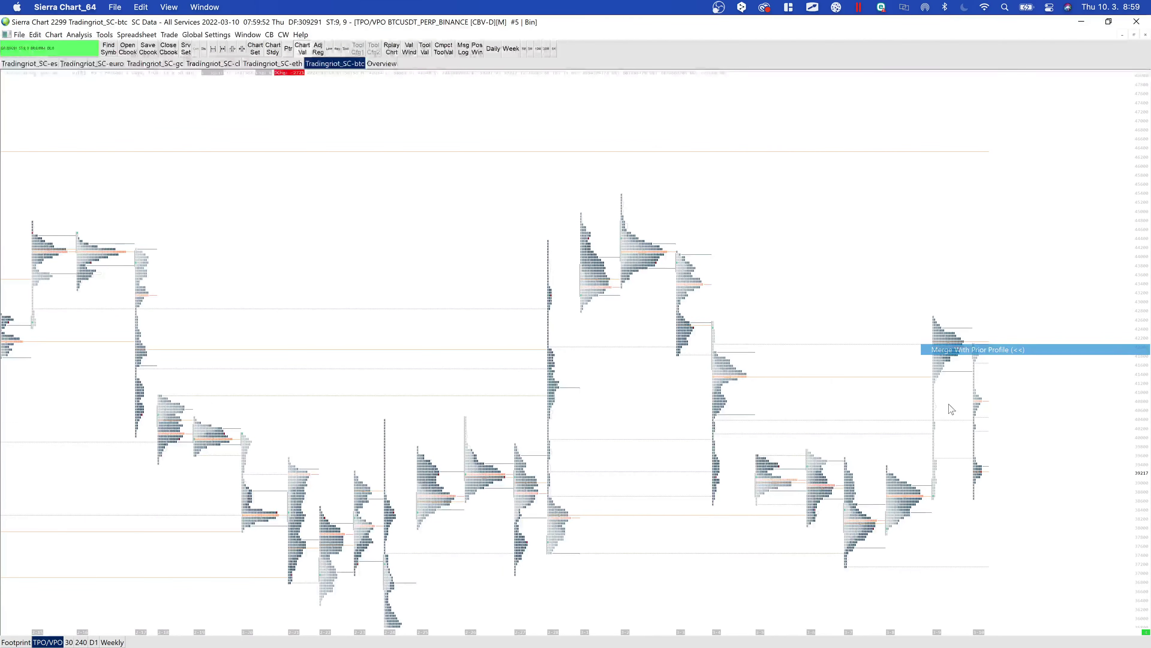
pyautogui.rightClick(952, 505)
pyautogui.click(975, 342)
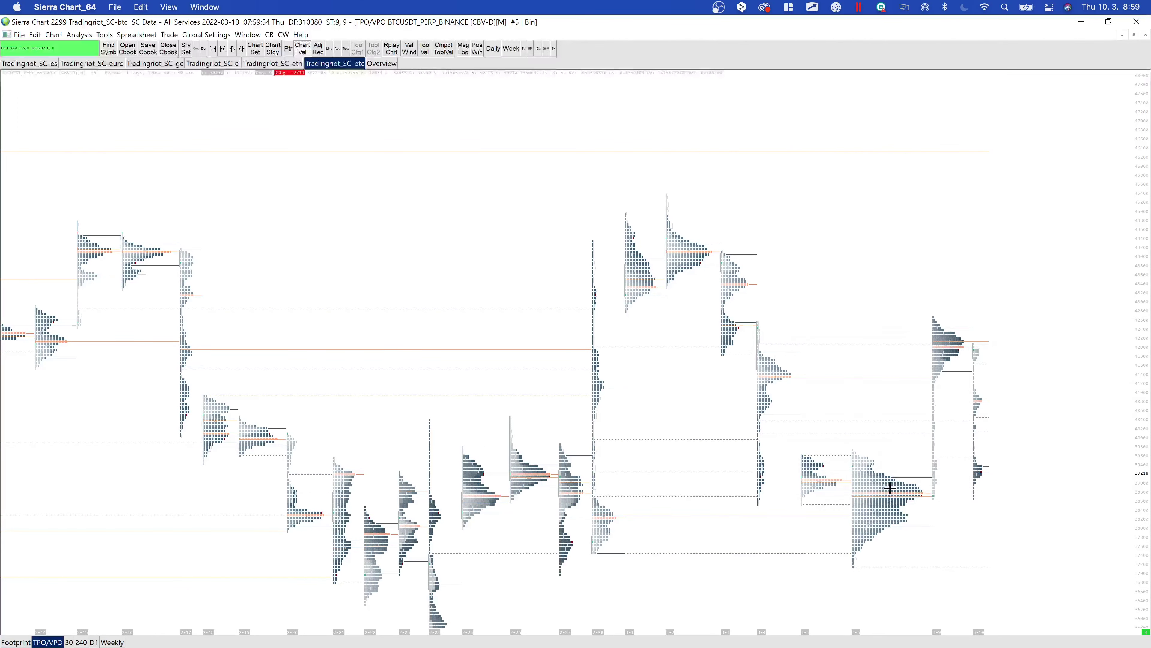
pyautogui.rightClick(891, 501)
pyautogui.click(989, 353)
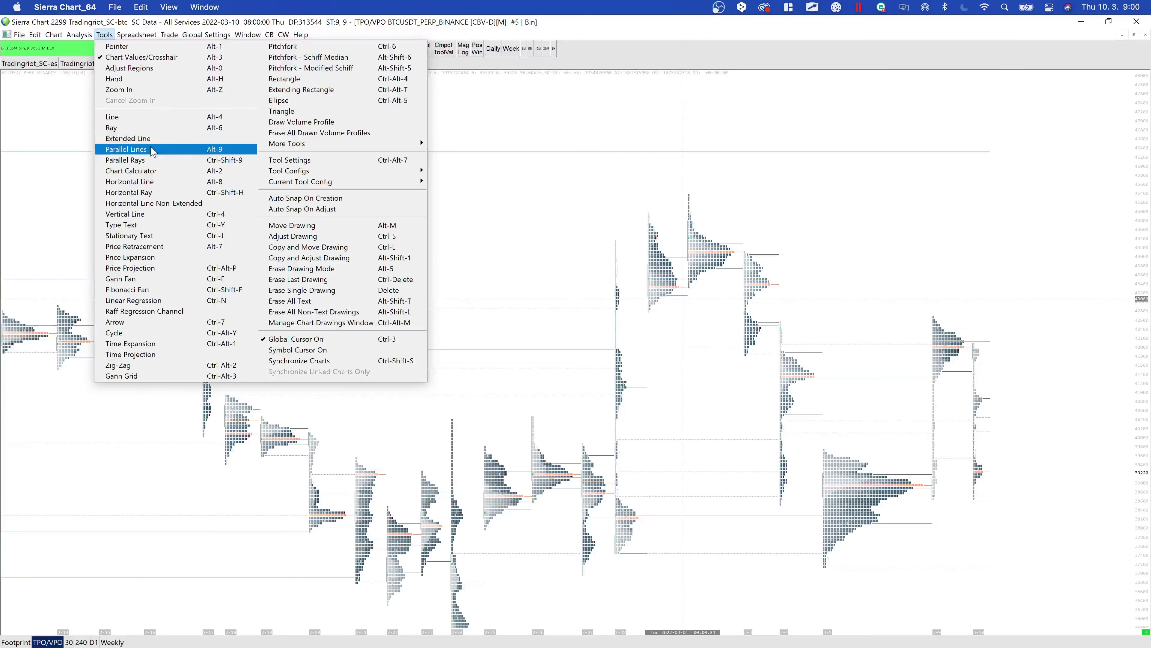
# Draw an extending-rectangle support zone in Color #7, then view it on 30-minute bars
pyautogui.click(301, 90)
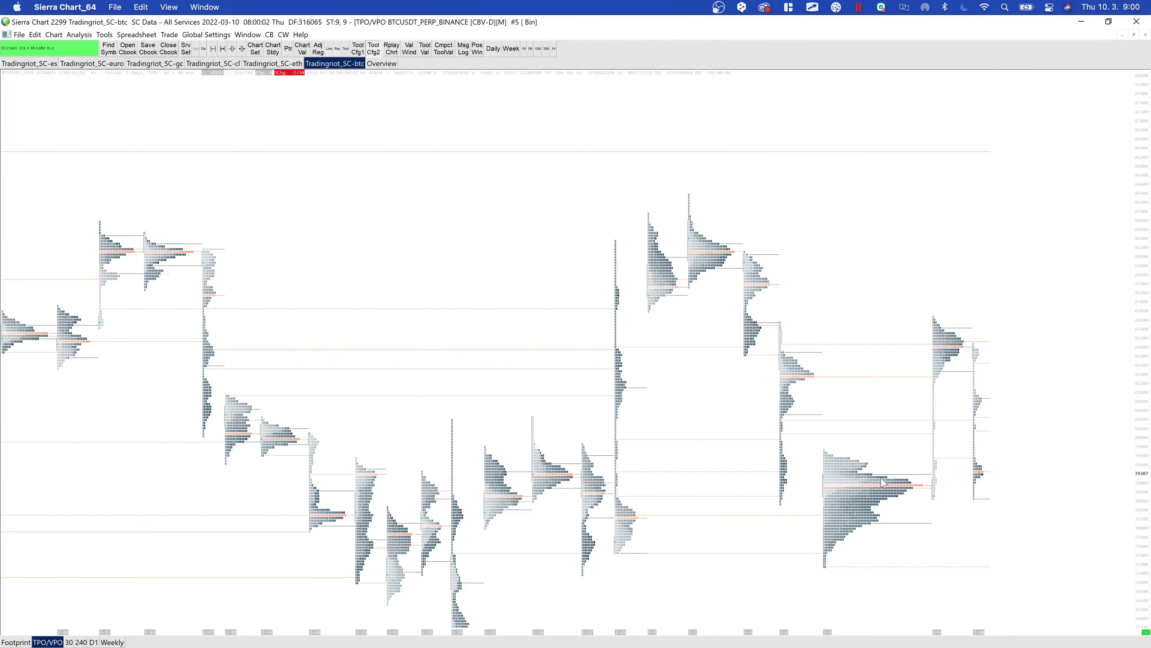
pyautogui.moveTo(875, 472); pyautogui.dragTo(913, 523)
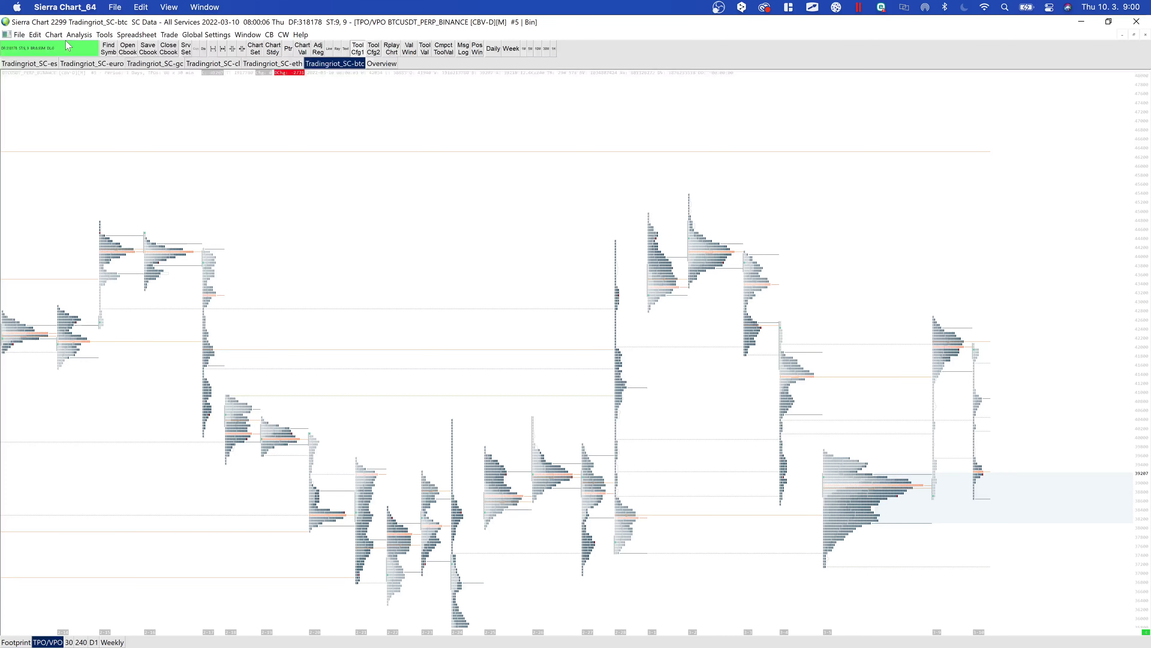
pyautogui.click(104, 35)
pyautogui.click(164, 193)
pyautogui.rightClick(1025, 491)
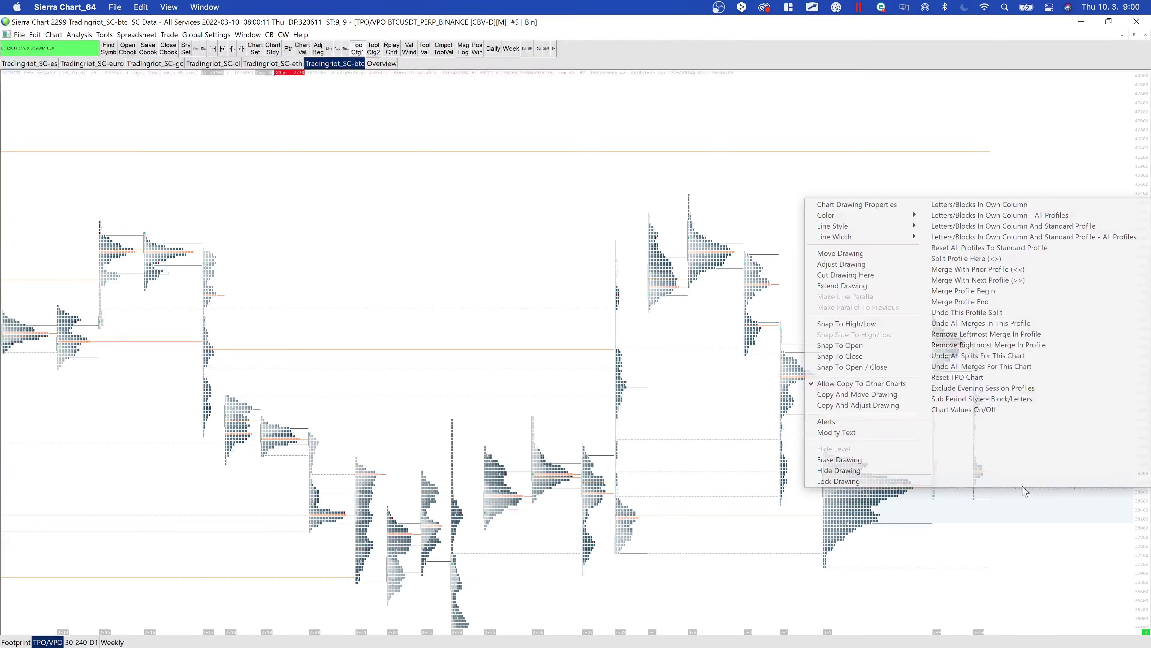
pyautogui.moveTo(884, 215)
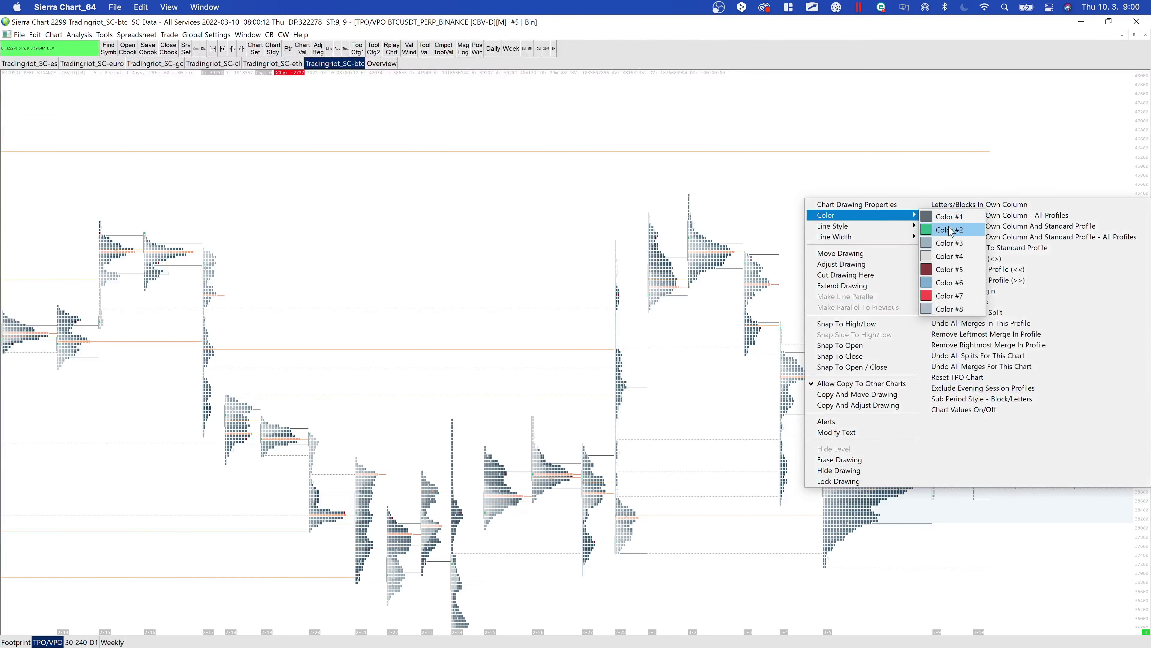
pyautogui.click(947, 296)
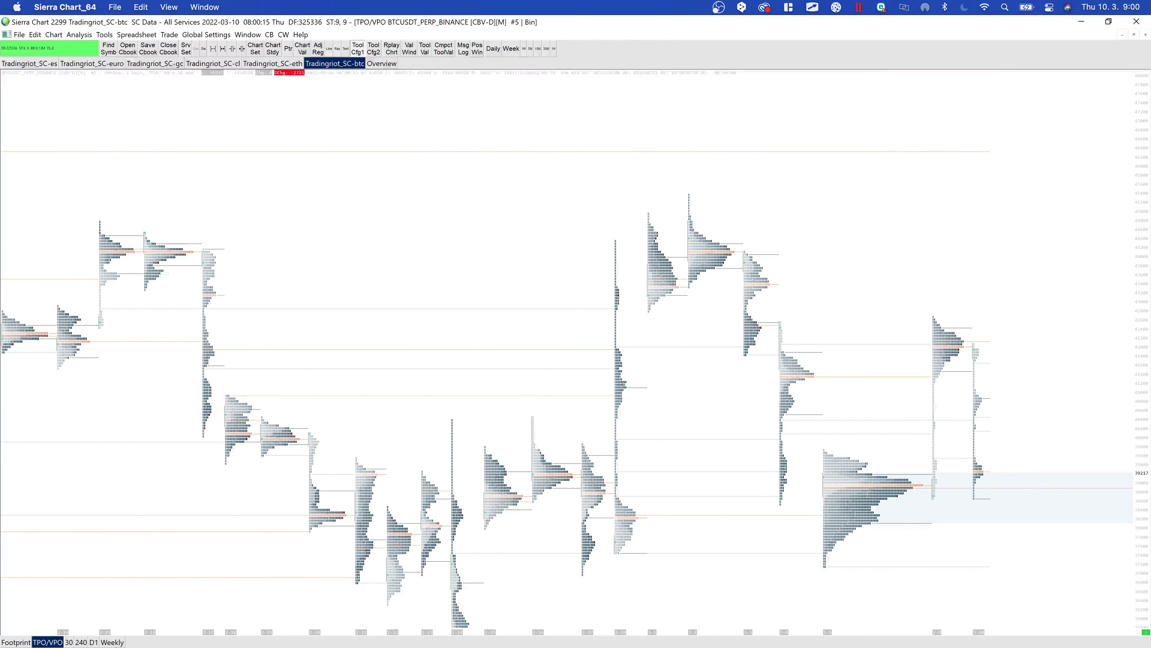
pyautogui.click(71, 642)
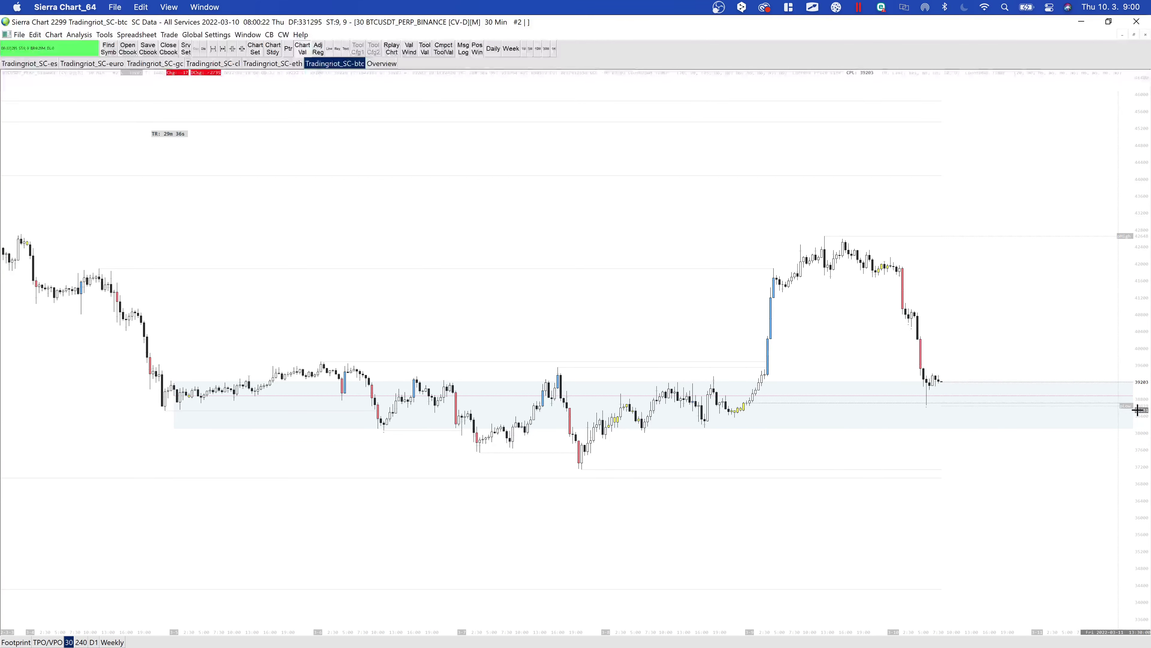
# Compress the 30-minute price scale and add screen annotations circling lows and the support area
pyautogui.moveTo(1143, 410)
pyautogui.mouseDown()
pyautogui.moveTo(1143, 436)
pyautogui.moveTo(1144, 424)
pyautogui.mouseUp()
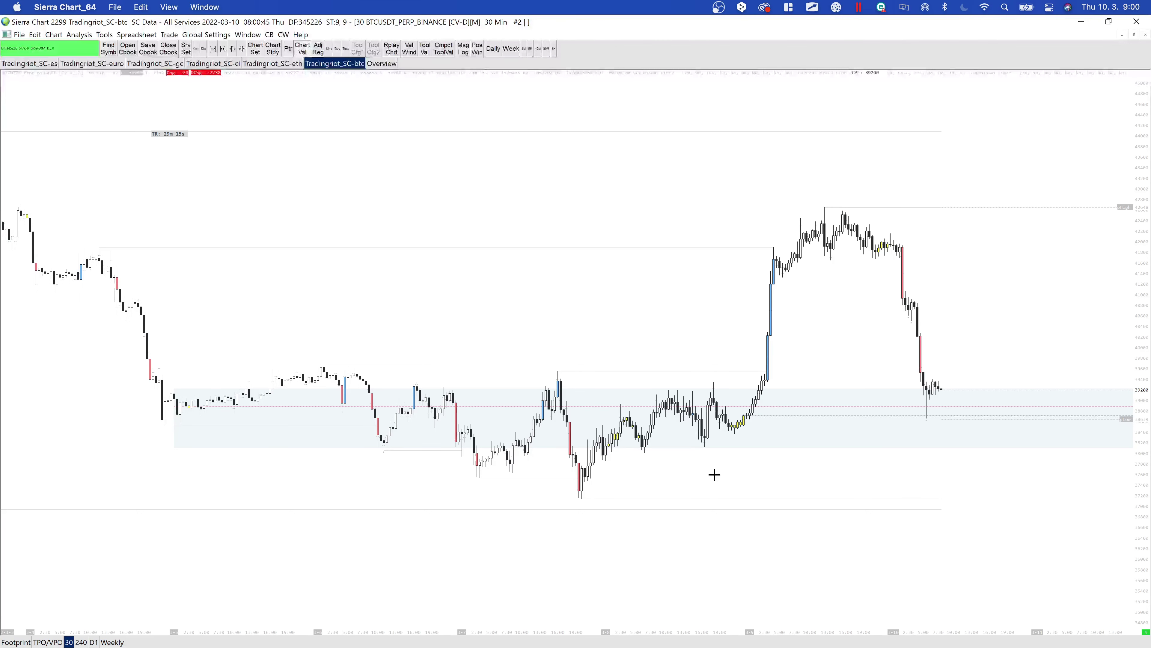
pyautogui.hotkey('alt', 'a')
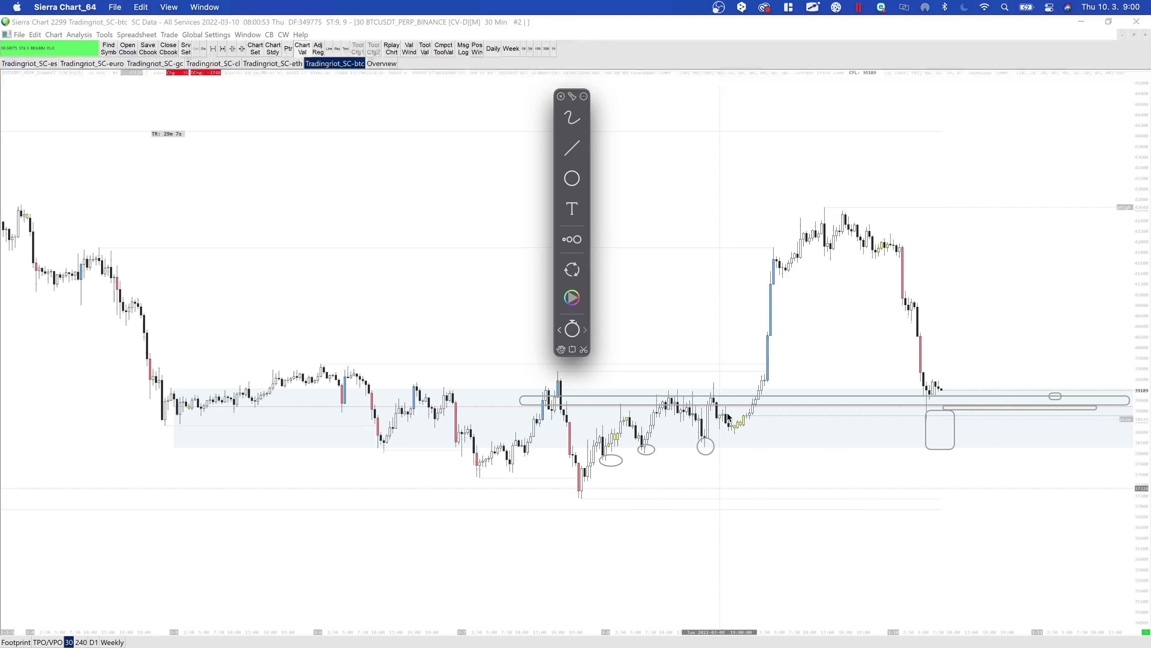
# Circle the three groups of yellow-marked candles in the shaded support zone with grey ellipses
pyautogui.moveTo(728, 414); pyautogui.dragTo(753, 443)
pyautogui.moveTo(609, 430); pyautogui.dragTo(626, 451)
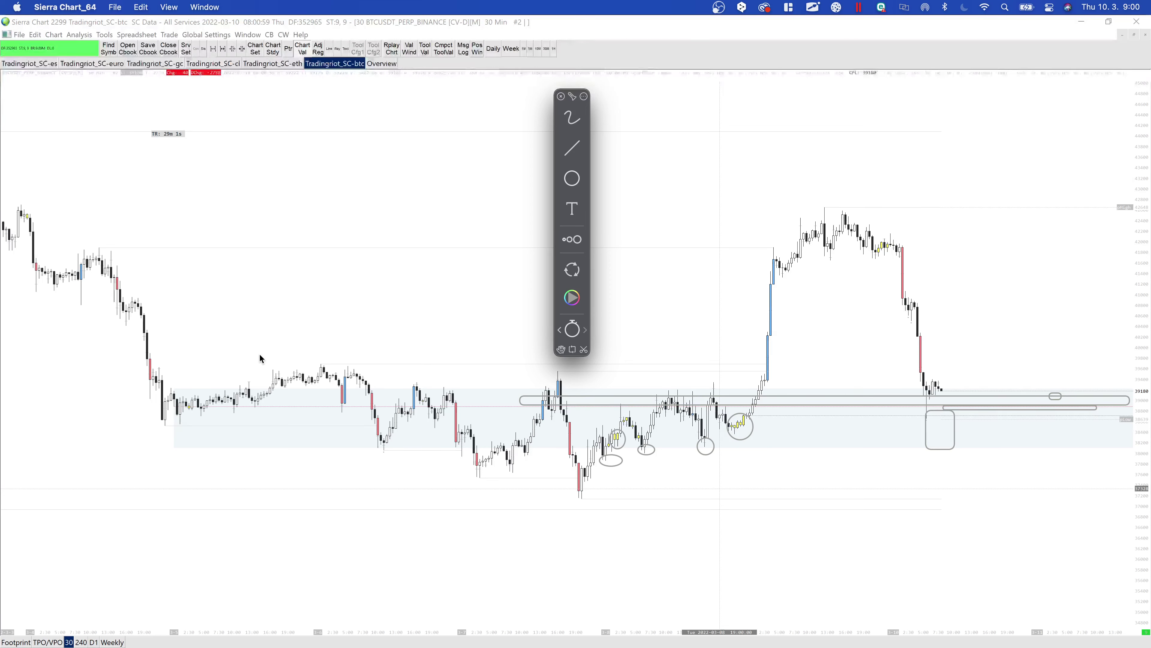
pyautogui.moveTo(871, 239); pyautogui.dragTo(892, 261)
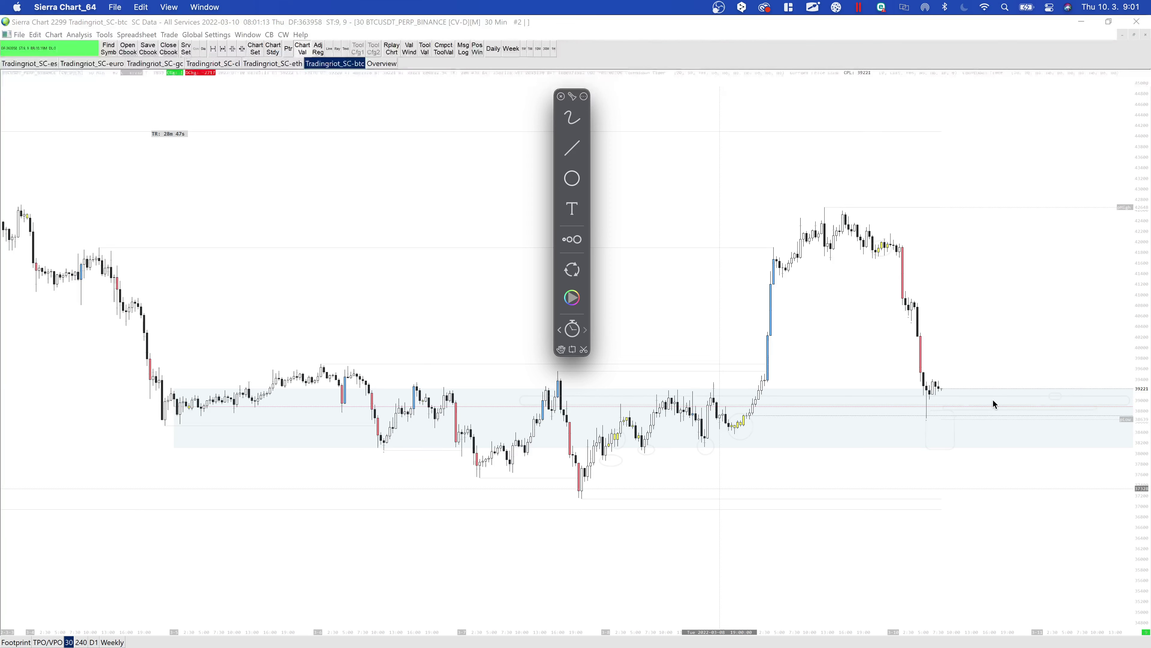
# With the circle shape set, sketch a down-then-up price path from the last candle
pyautogui.click(572, 179)
pyautogui.click(572, 179)
pyautogui.moveTo(942, 389)
pyautogui.mouseDown()
pyautogui.moveTo(958, 452)
pyautogui.moveTo(972, 413)
pyautogui.mouseUp()
pyautogui.moveTo(937, 387)
pyautogui.mouseDown()
pyautogui.moveTo(954, 445)
pyautogui.moveTo(978, 371)
pyautogui.moveTo(1012, 422)
pyautogui.moveTo(1015, 359)
pyautogui.mouseUp()
# Sketch horizontal levels below and above the last candles, loop the lower end, then hide the annotations
pyautogui.moveTo(917, 414); pyautogui.dragTo(1041, 415)
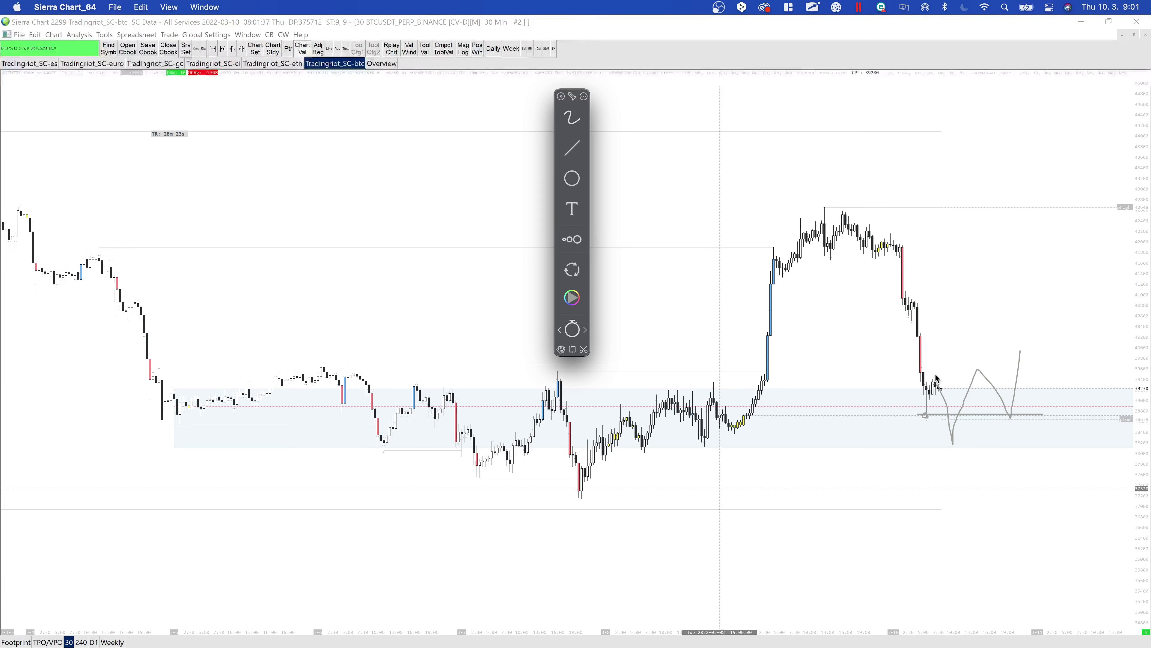
pyautogui.moveTo(926, 377); pyautogui.dragTo(994, 376)
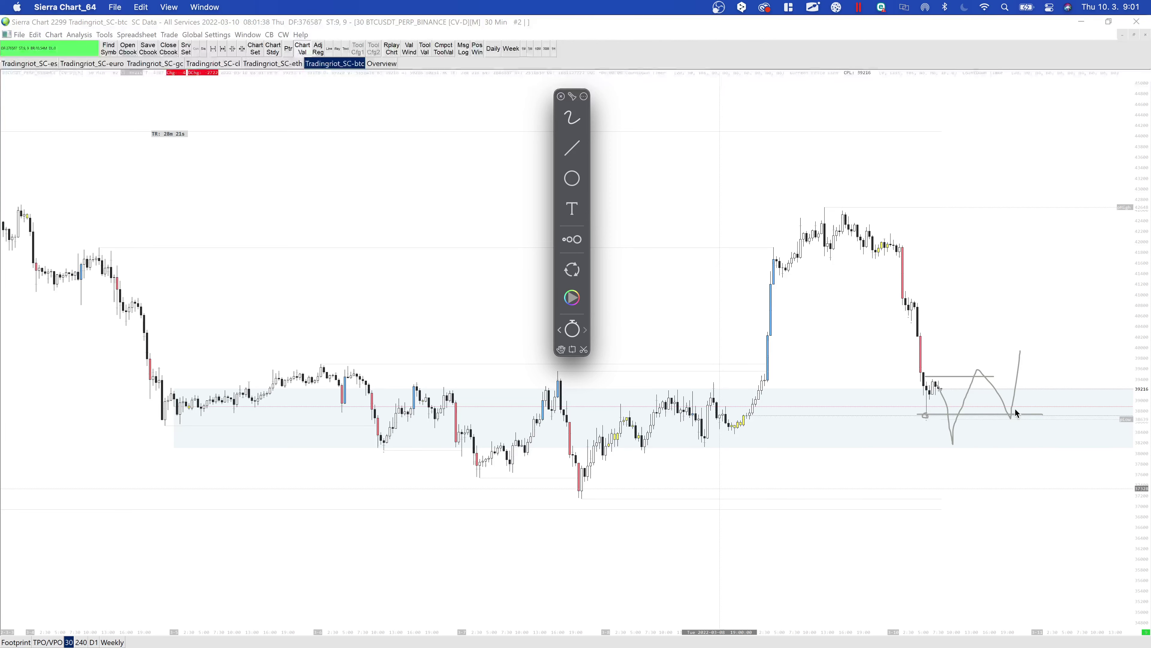
pyautogui.moveTo(1004, 403)
pyautogui.mouseDown()
pyautogui.moveTo(1070, 404)
pyautogui.moveTo(1012, 415)
pyautogui.mouseUp()
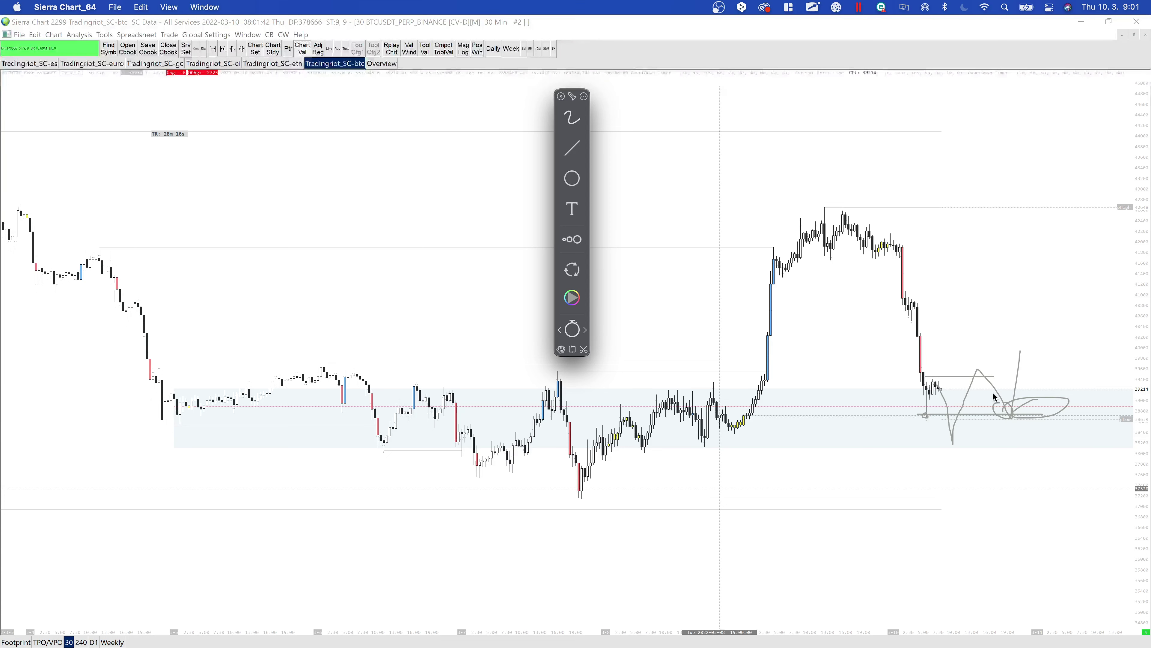
pyautogui.press('Escape')
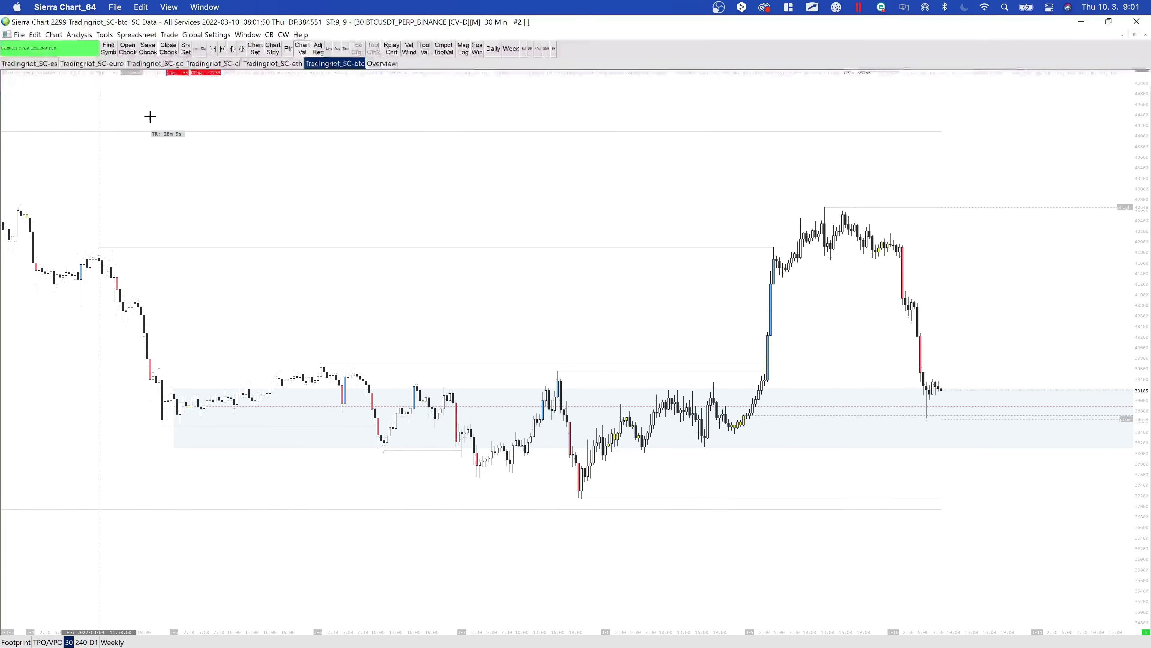
# Circle the sharp drop and the top candle cluster on the 30-minute chart, then switch to 240 Min
pyautogui.press('super+shift+a')
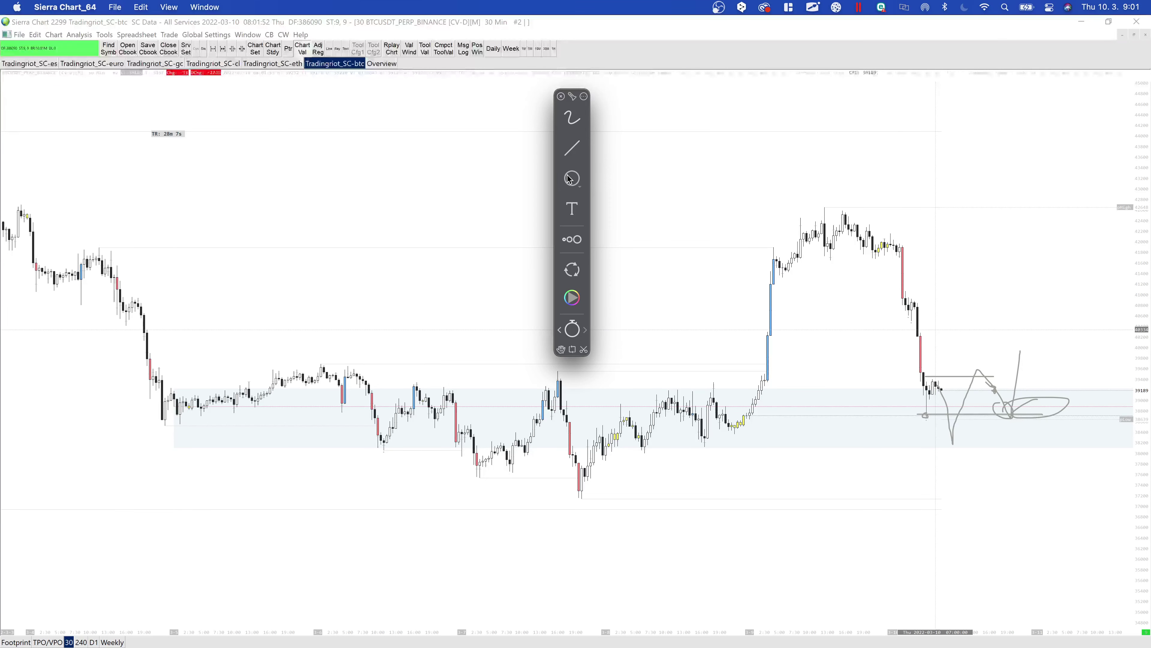
pyautogui.click(572, 178)
pyautogui.moveTo(902, 293); pyautogui.dragTo(944, 328)
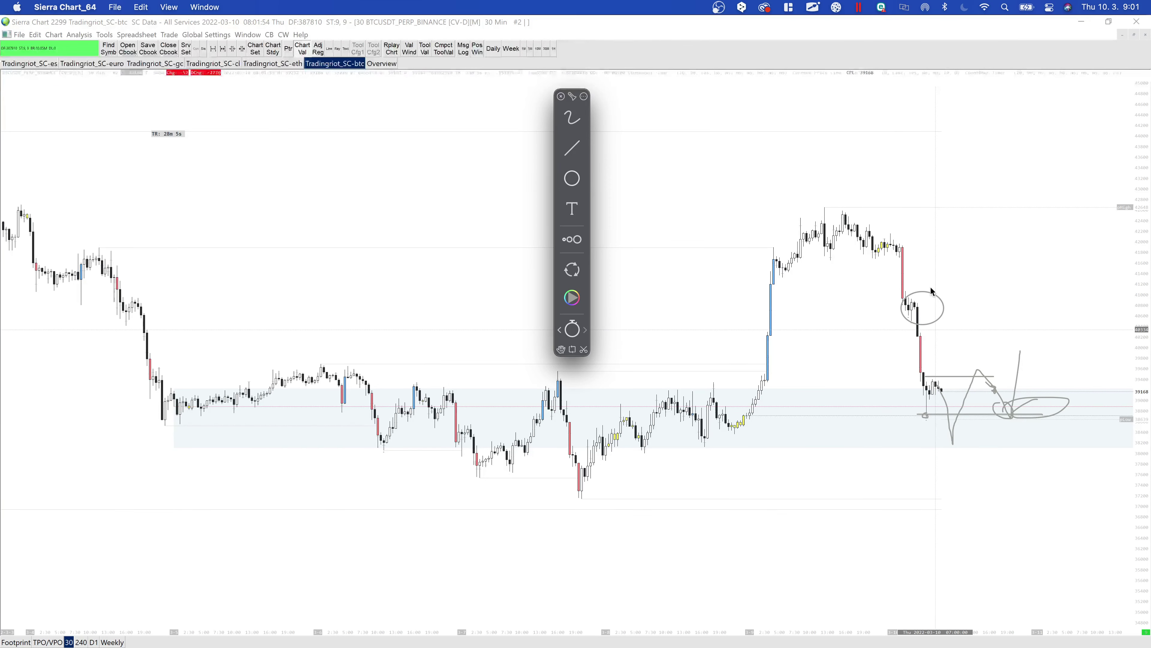
pyautogui.moveTo(776, 202); pyautogui.dragTo(964, 270)
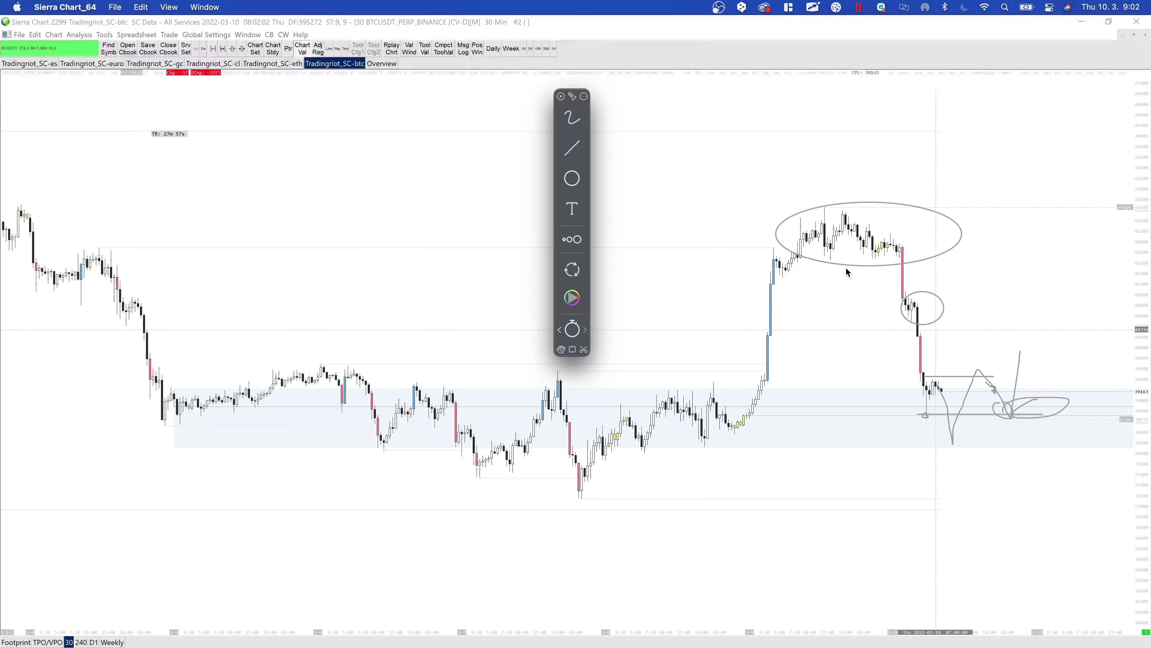
pyautogui.press('Escape')
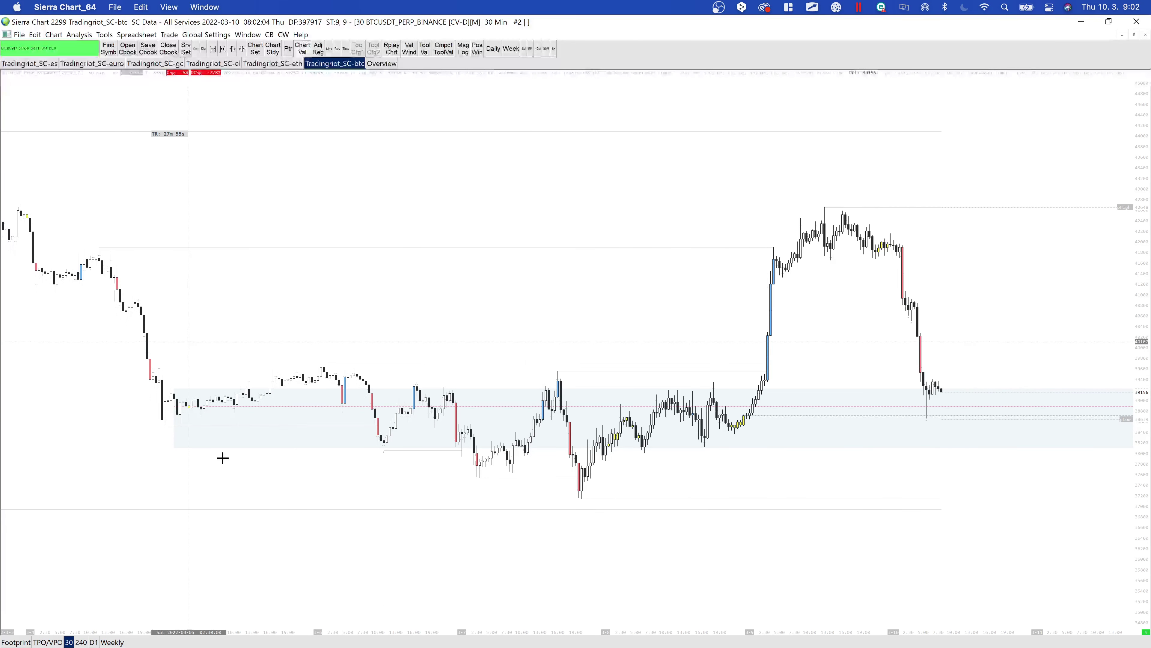
pyautogui.hotkey('ctrl', 'Tab')
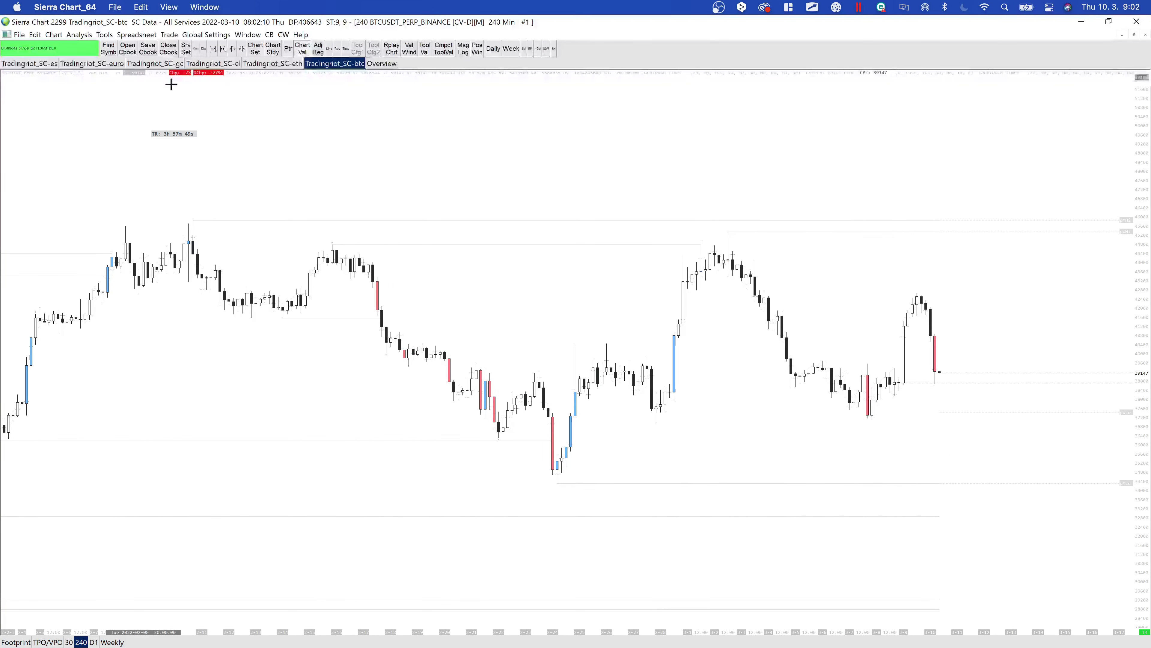
# On the 4h chart, draw a horizontal support line at the recent lows, with an X and an arrow
pyautogui.scroll(-1, 933, 368)
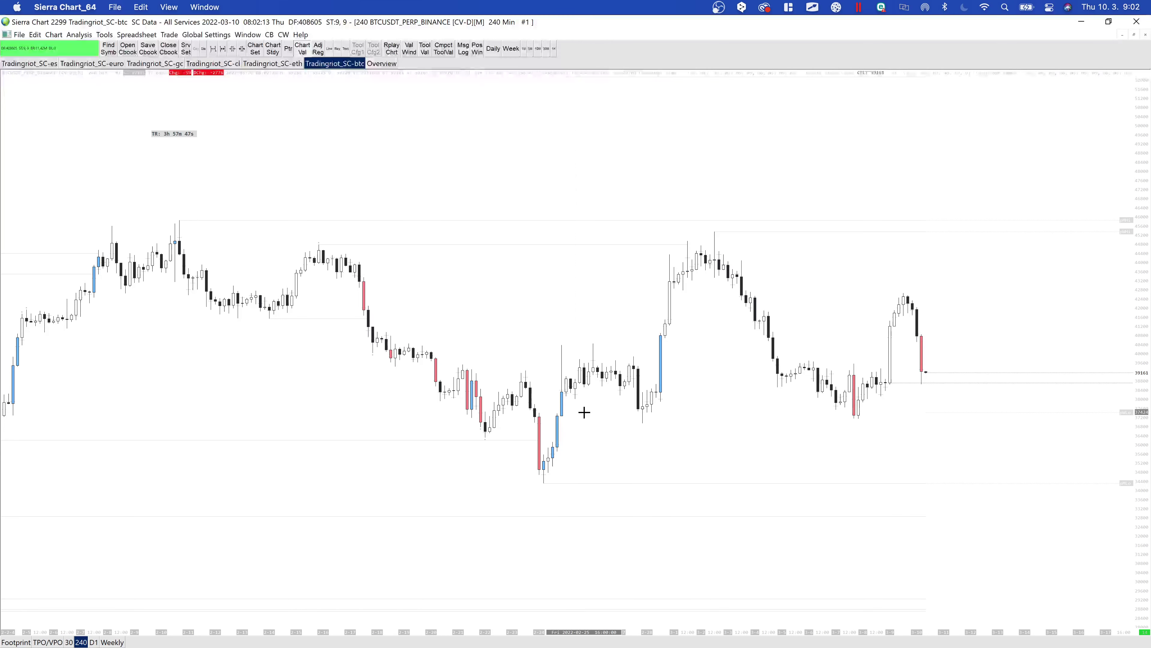
pyautogui.hotkey('ctrl', '`')
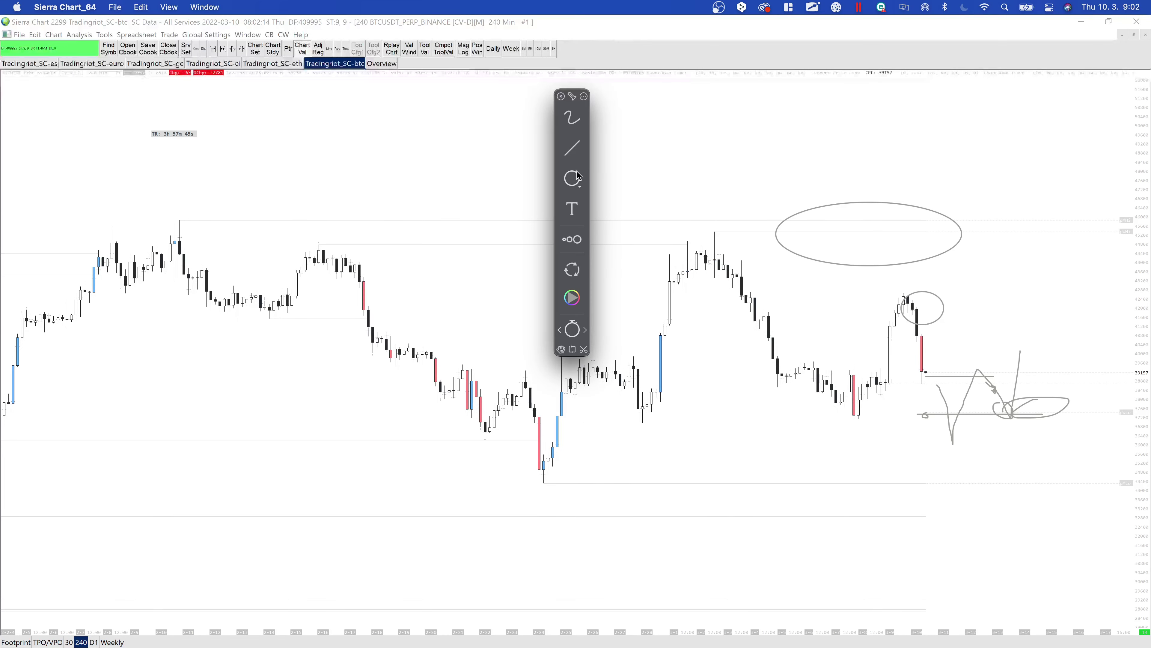
pyautogui.click(577, 146)
pyautogui.moveTo(636, 422); pyautogui.dragTo(1070, 428)
pyautogui.click(568, 114)
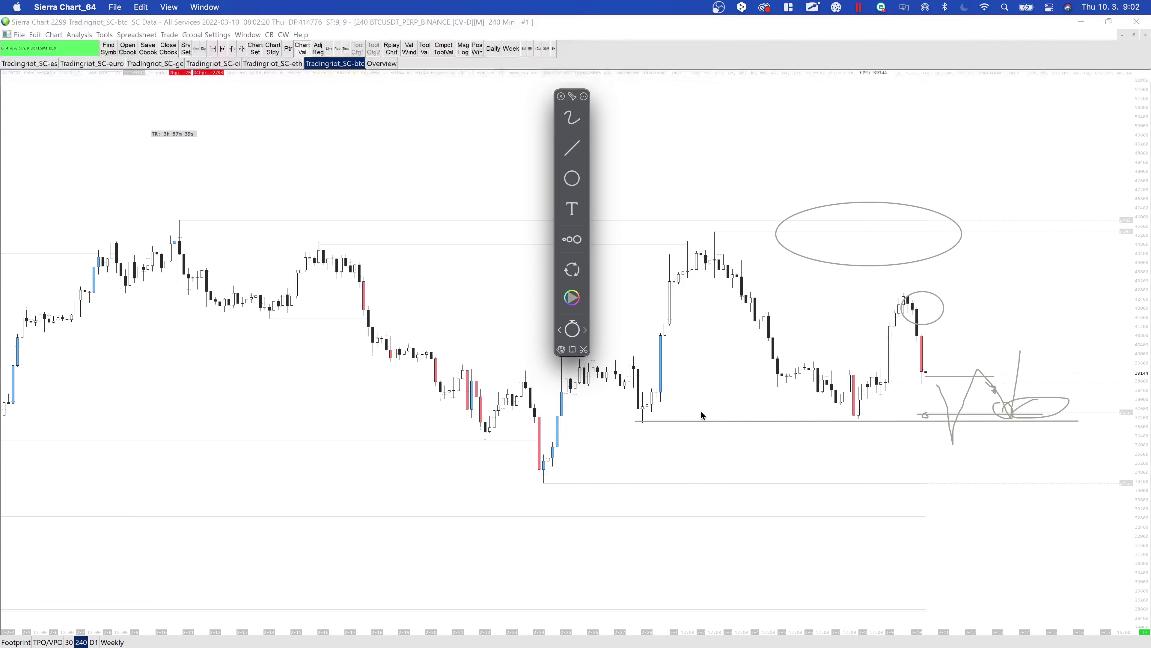
pyautogui.moveTo(641, 421); pyautogui.dragTo(651, 422)
pyautogui.moveTo(844, 414)
pyautogui.mouseDown()
pyautogui.moveTo(884, 436)
pyautogui.moveTo(837, 437)
pyautogui.mouseUp()
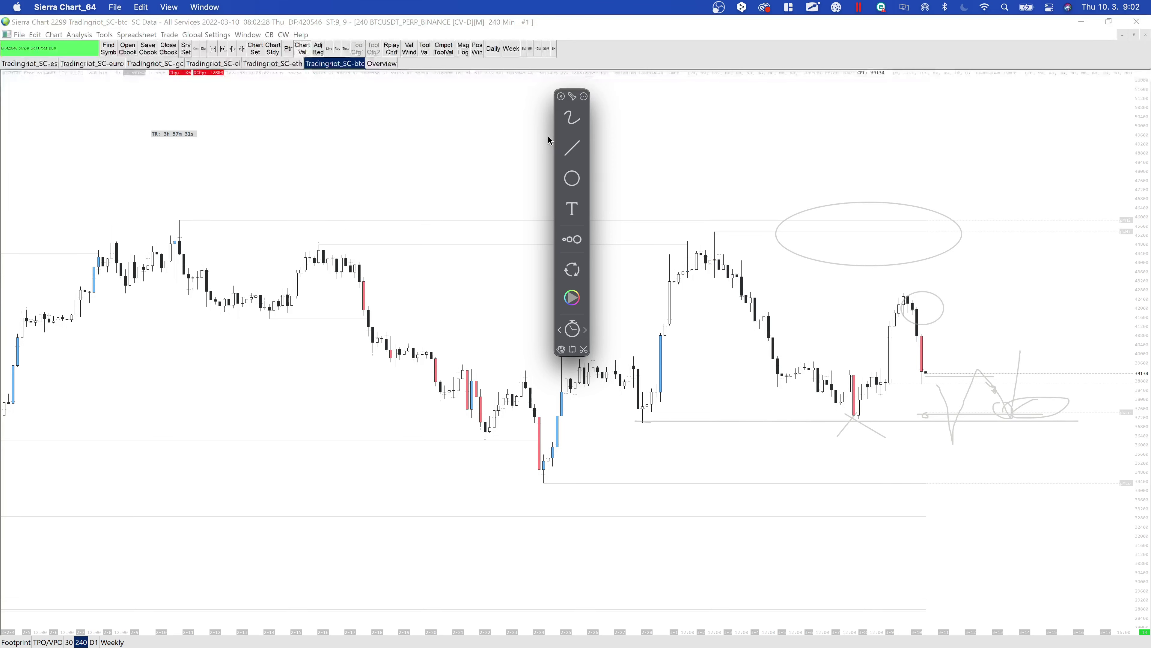
pyautogui.moveTo(646, 416); pyautogui.dragTo(939, 416)
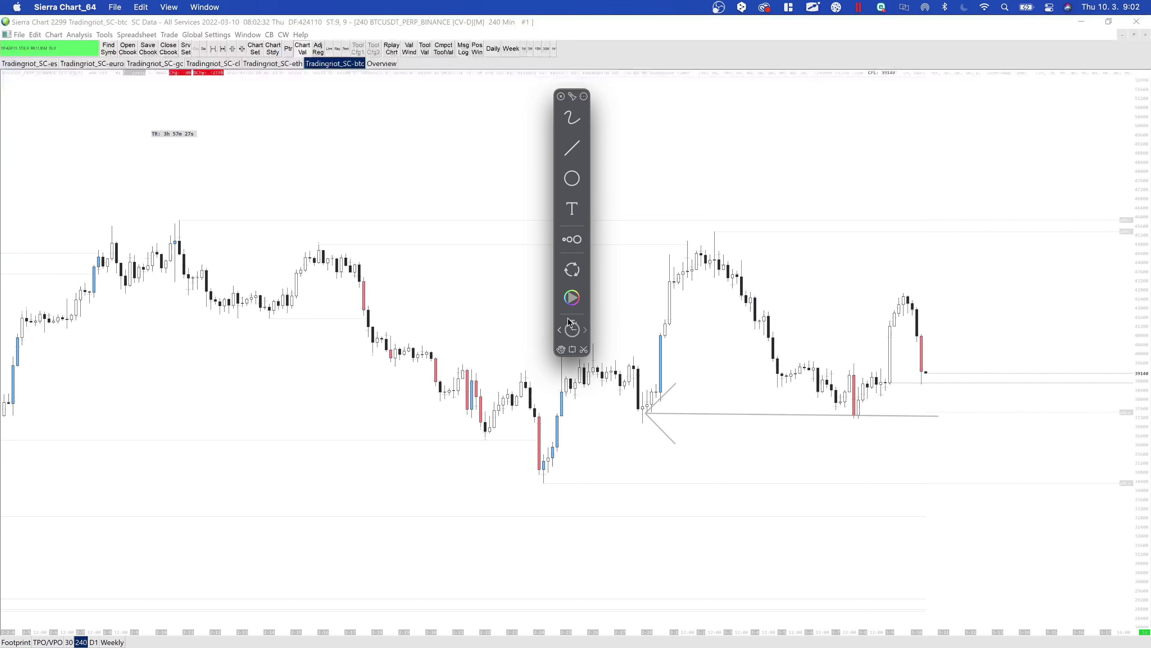
pyautogui.moveTo(646, 411); pyautogui.dragTo(937, 410)
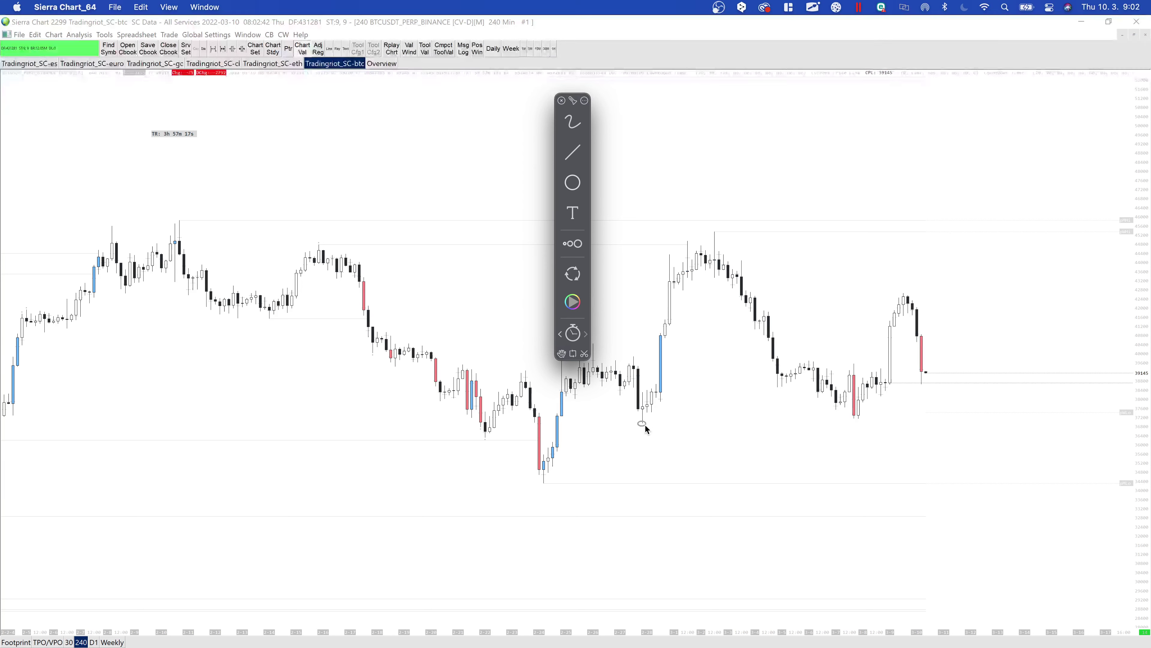
# Circle the two swing lows, extend the support line, sketch a dip-then-rally path, then return to 30-minute
pyautogui.moveTo(638, 421); pyautogui.dragTo(665, 436)
pyautogui.moveTo(846, 407)
pyautogui.mouseDown()
pyautogui.moveTo(870, 437)
pyautogui.moveTo(883, 419)
pyautogui.mouseUp()
pyautogui.moveTo(642, 425); pyautogui.dragTo(1106, 422)
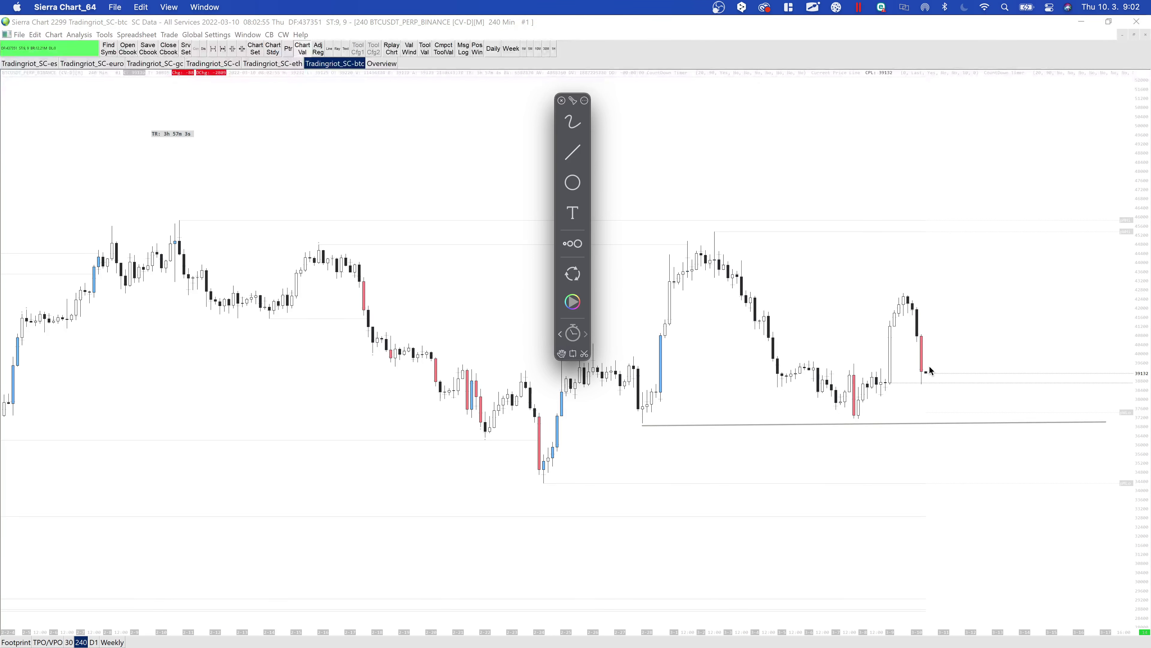
pyautogui.moveTo(929, 371)
pyautogui.mouseDown()
pyautogui.moveTo(949, 434)
pyautogui.moveTo(953, 245)
pyautogui.mouseUp()
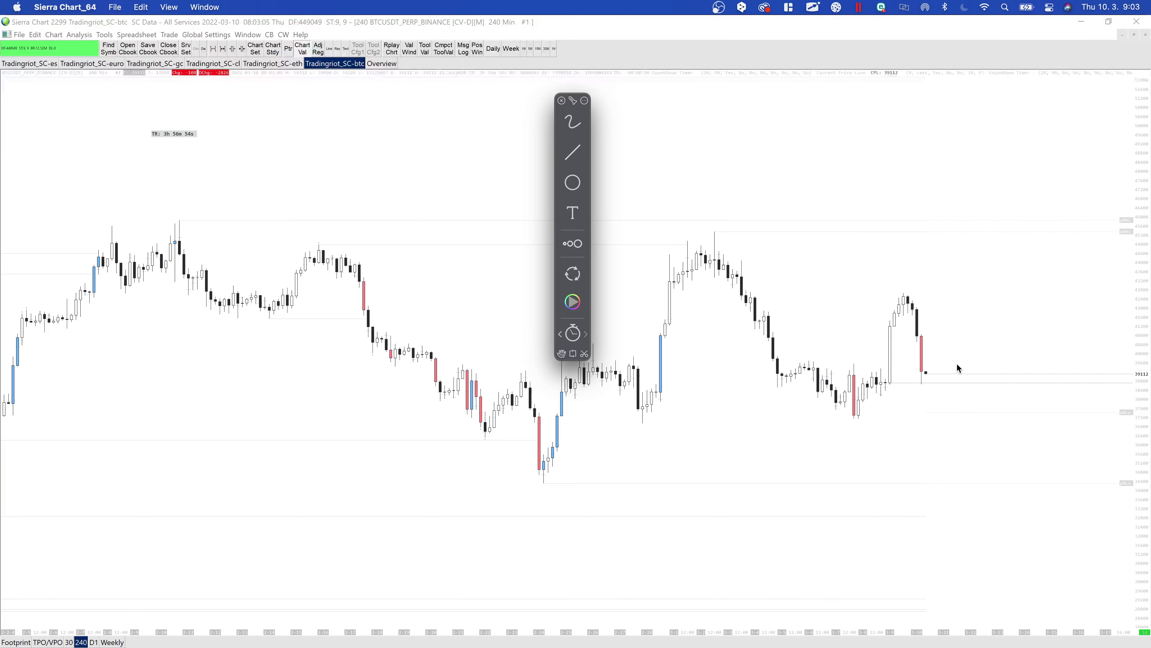
pyautogui.press('Escape')
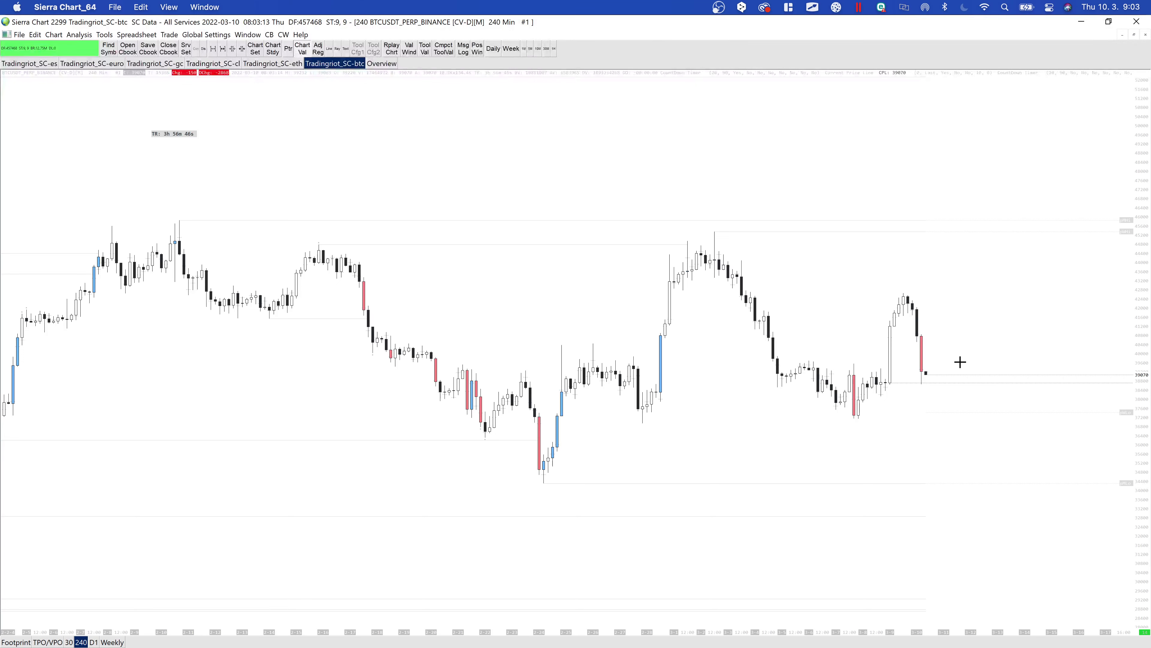
pyautogui.click(69, 641)
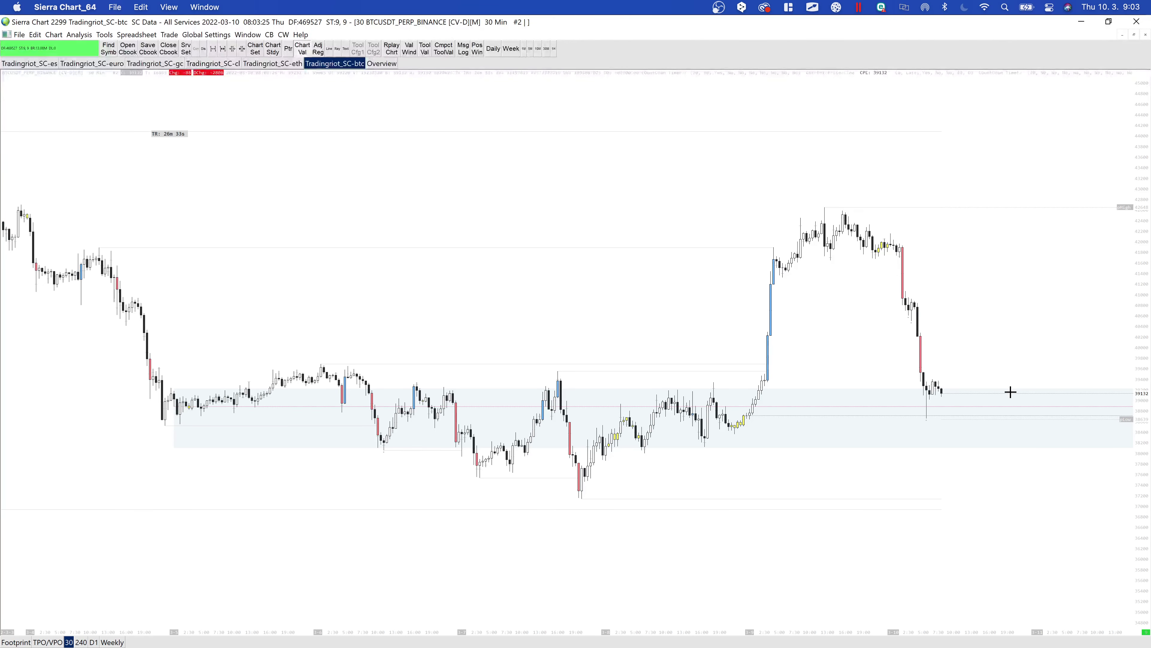
# Mark horizontal levels at the sharp drop and the lowest low on the 30-minute chart, then view the daily chart
pyautogui.scroll(-3, 956, 342)
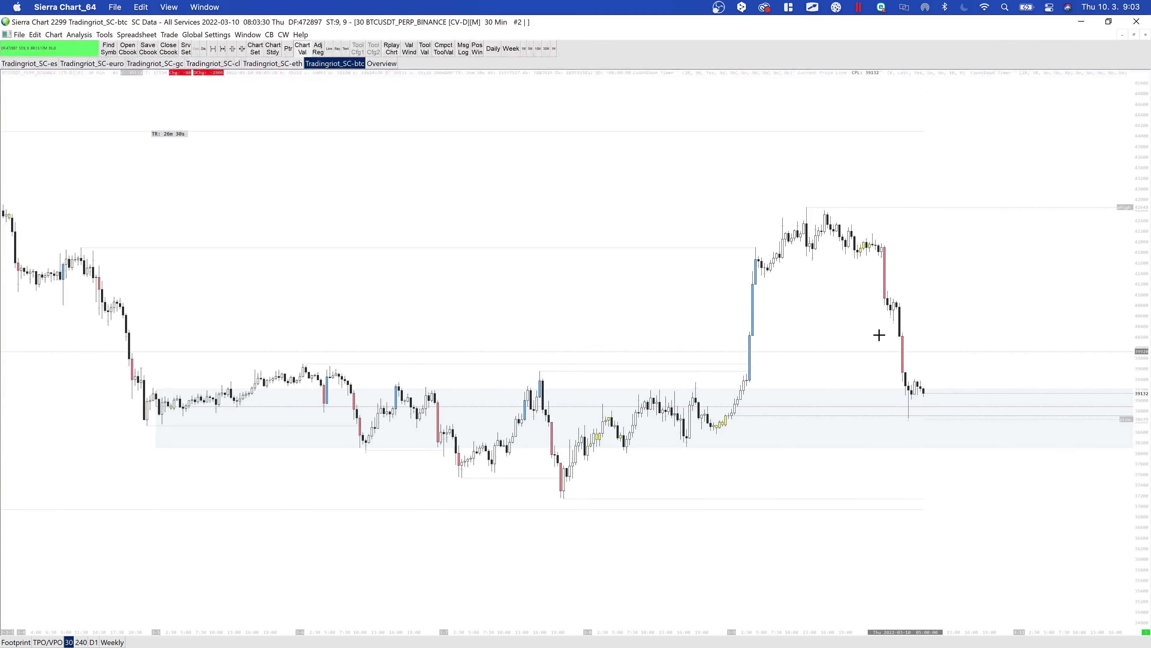
pyautogui.press('alt+super+a')
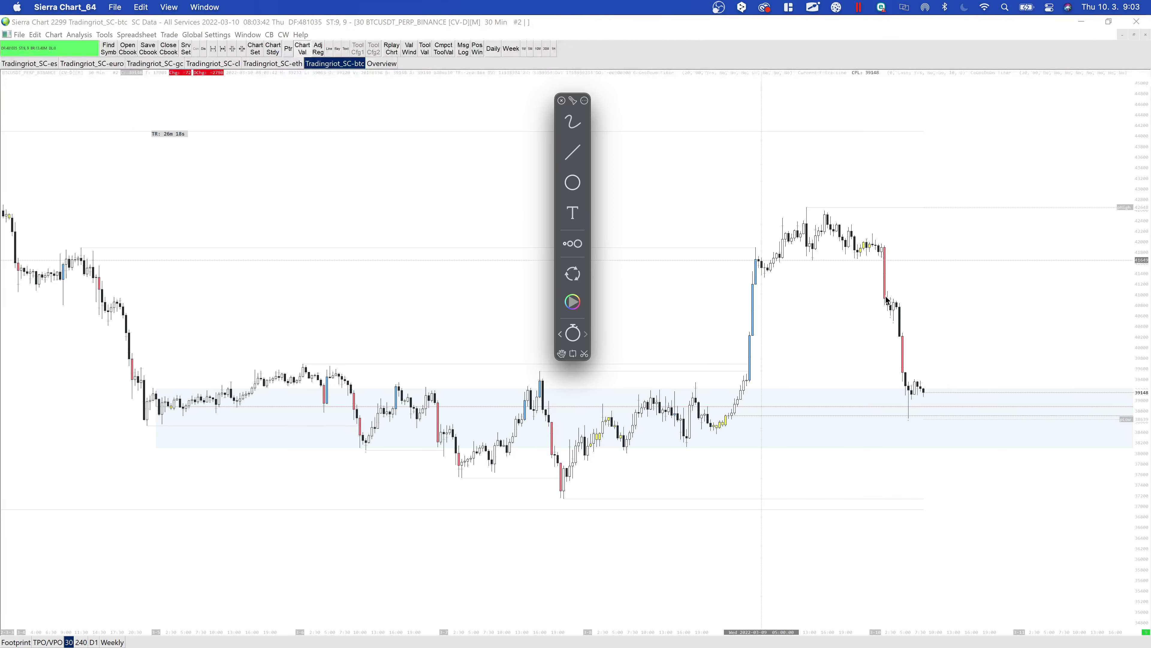
pyautogui.moveTo(880, 289); pyautogui.dragTo(970, 290)
pyautogui.moveTo(546, 498); pyautogui.dragTo(637, 498)
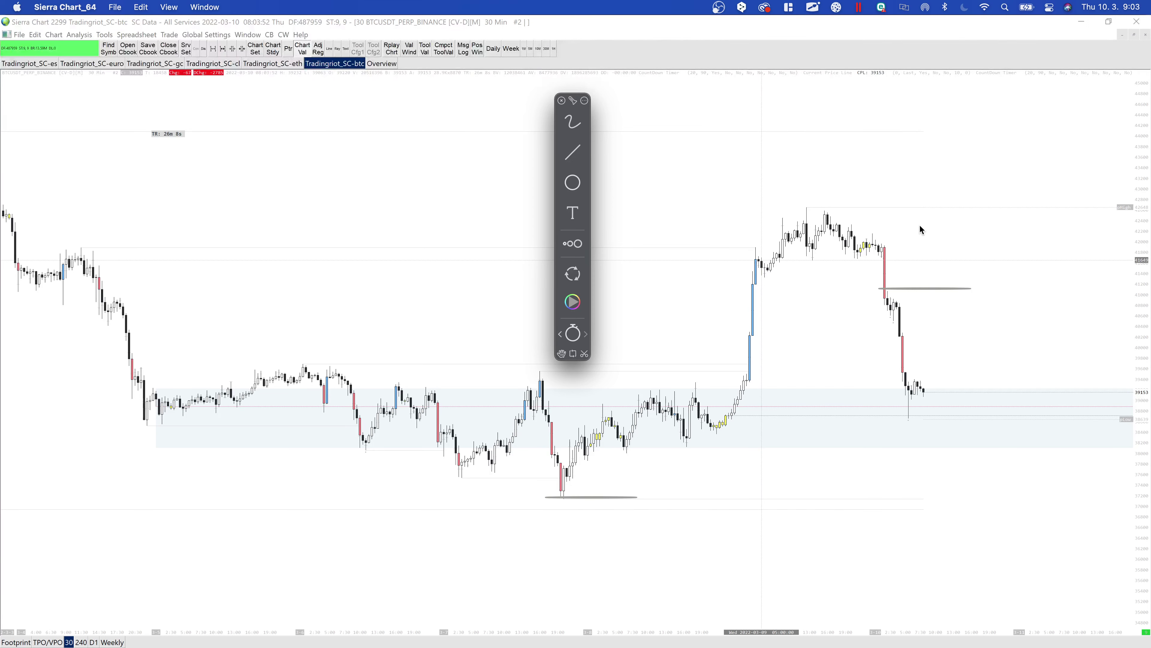
pyautogui.press('Escape')
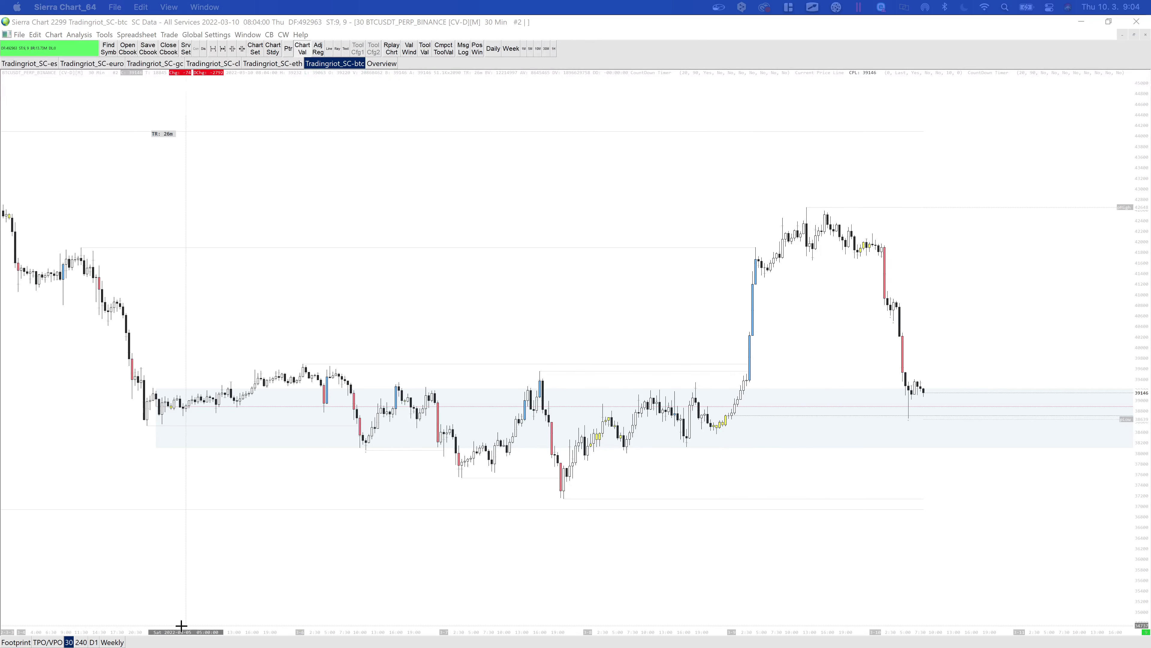
pyautogui.click(93, 642)
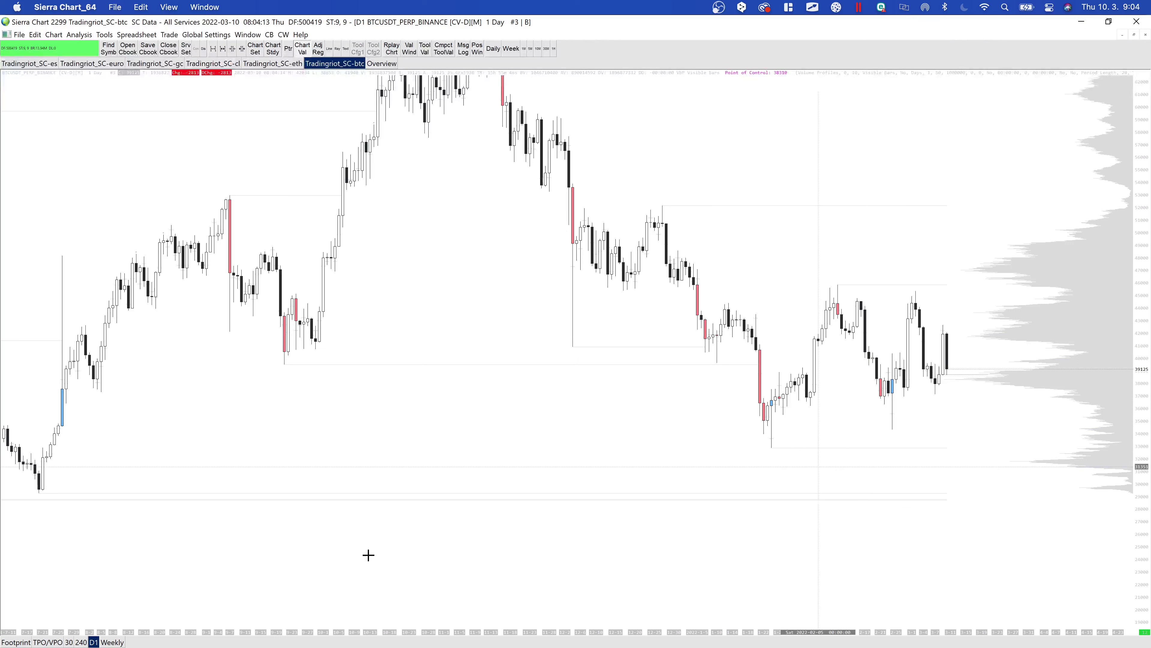
# On the 240-minute chart, draw an extending-rectangle zone around the recent consolidation
pyautogui.click(78, 642)
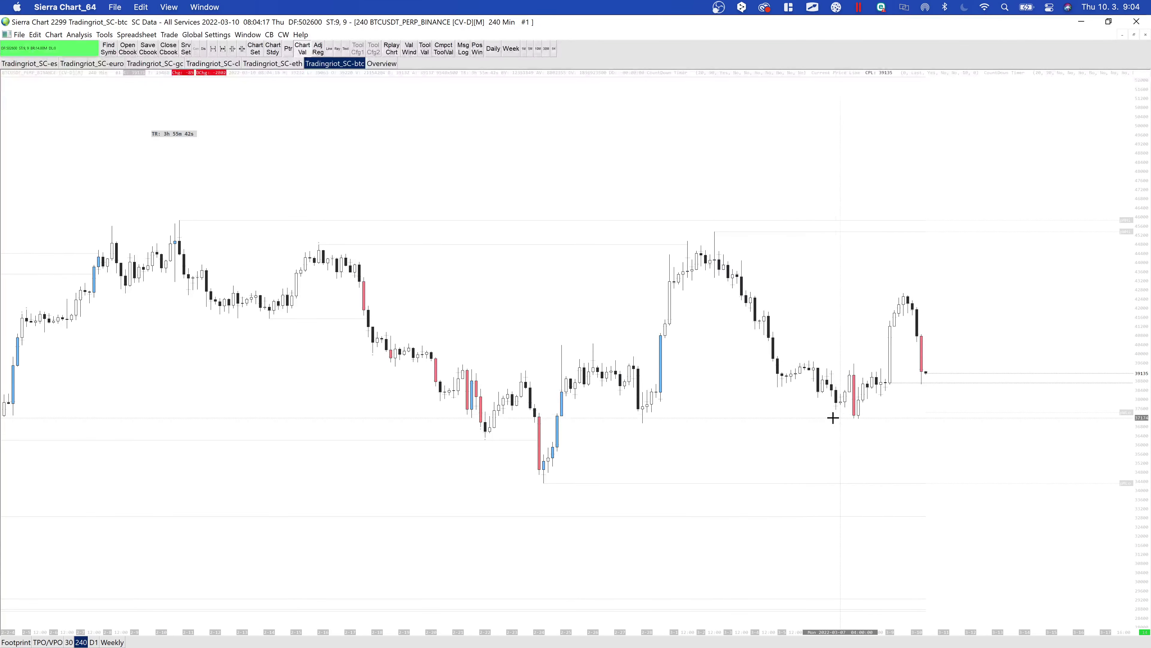
pyautogui.click(105, 34)
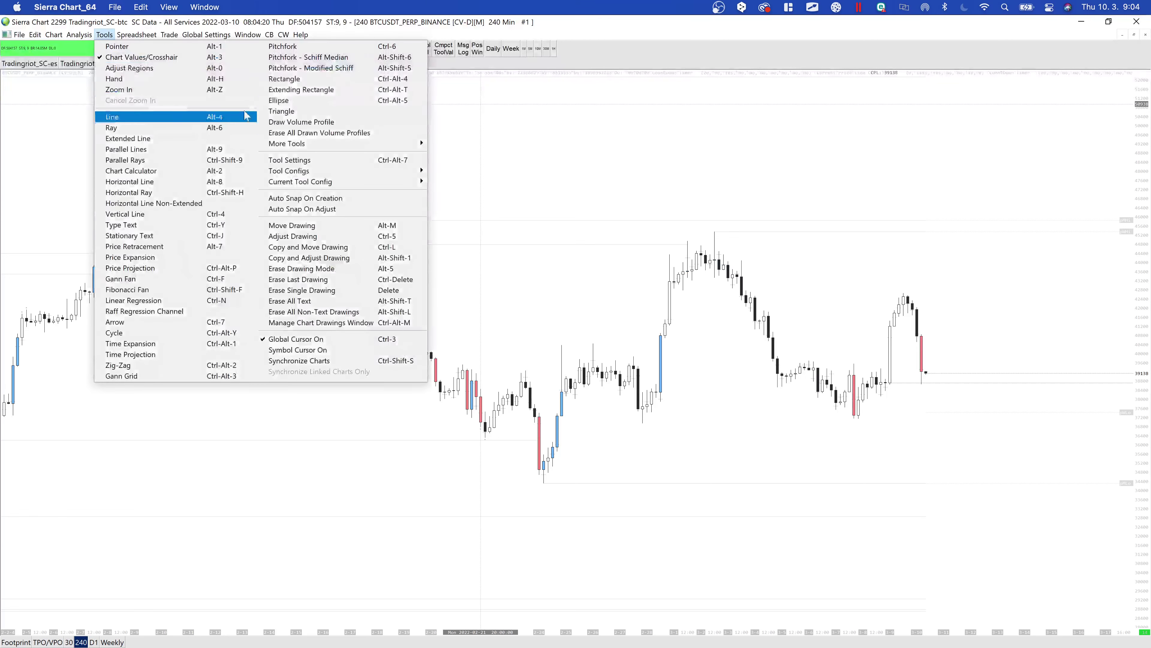
pyautogui.click(302, 89)
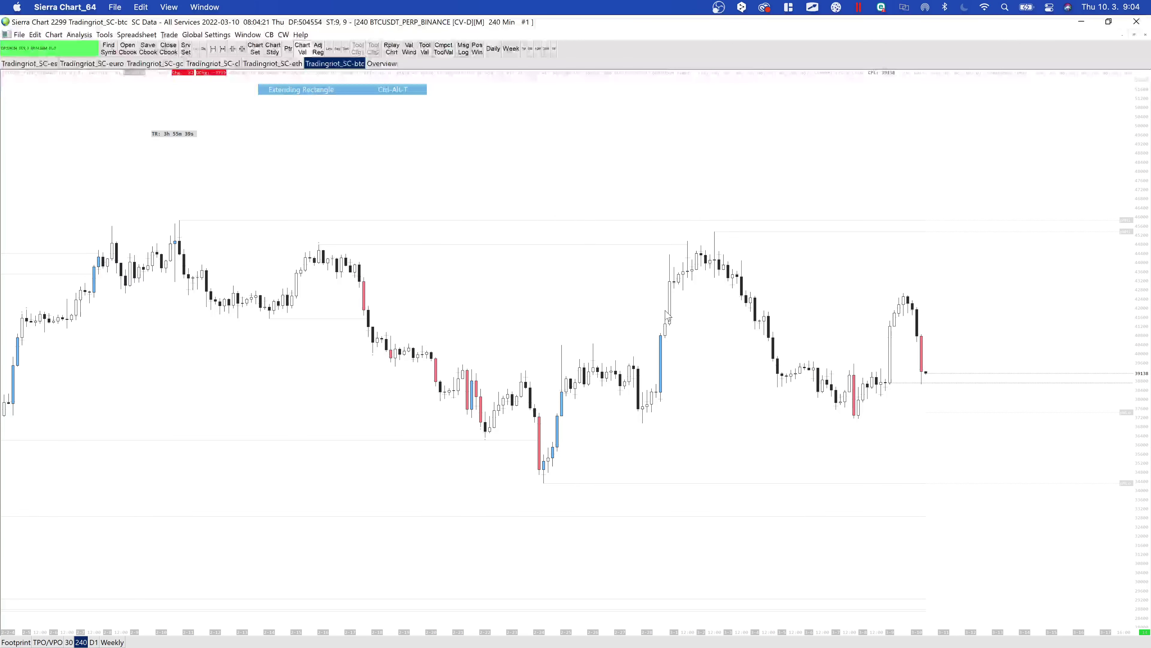
pyautogui.click(853, 361)
pyautogui.click(870, 419)
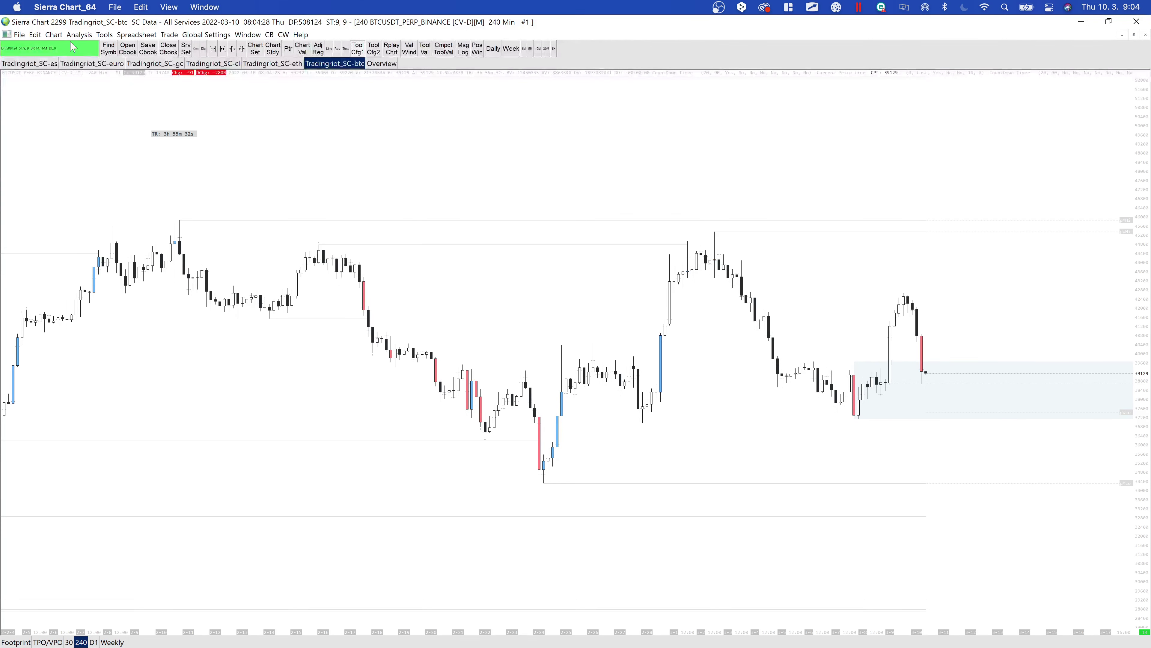
# Add extending zones at the earlier swing high, the sell-off bottom and the mid-chart consolidation
pyautogui.click(105, 34)
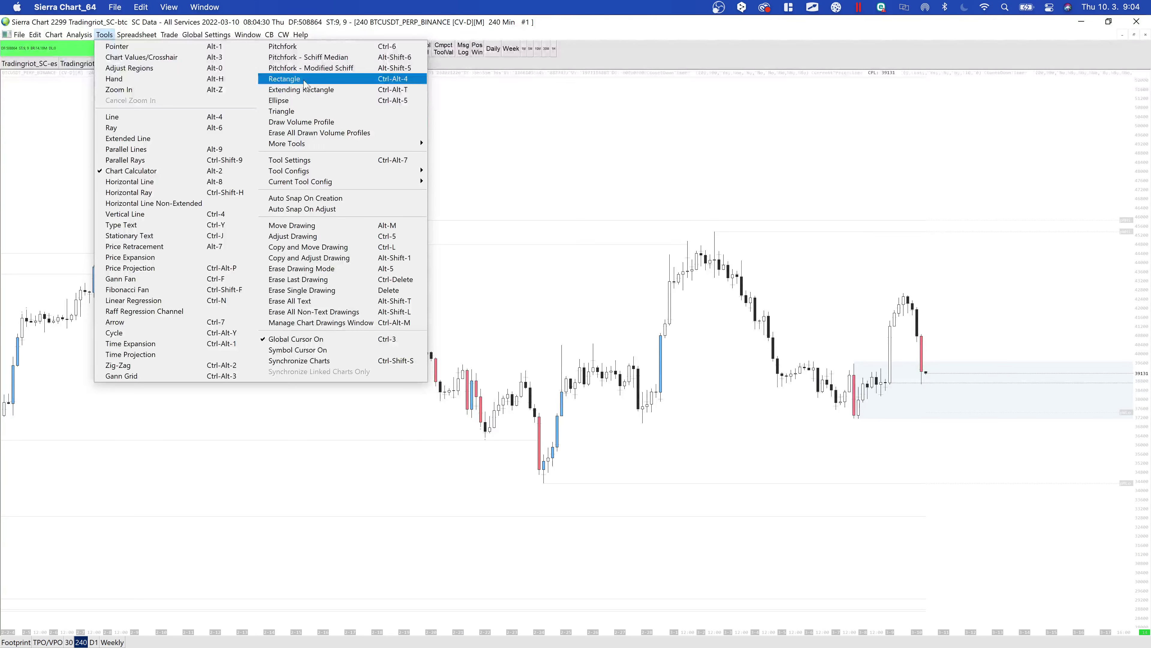
pyautogui.click(304, 90)
pyautogui.click(171, 221)
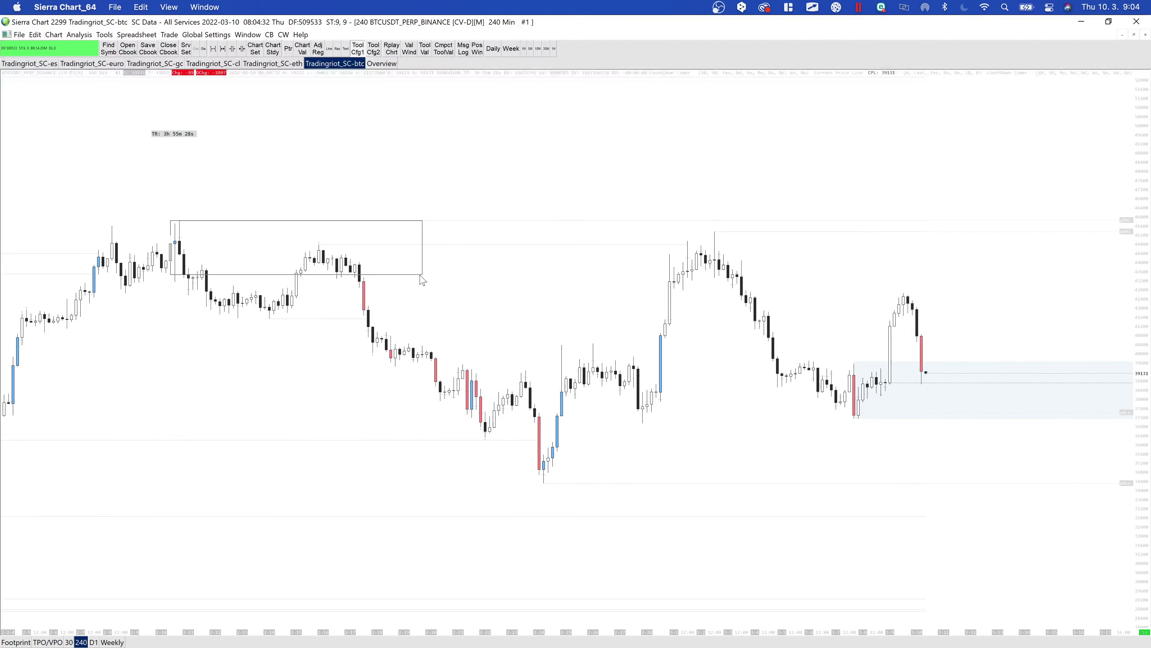
pyautogui.click(444, 283)
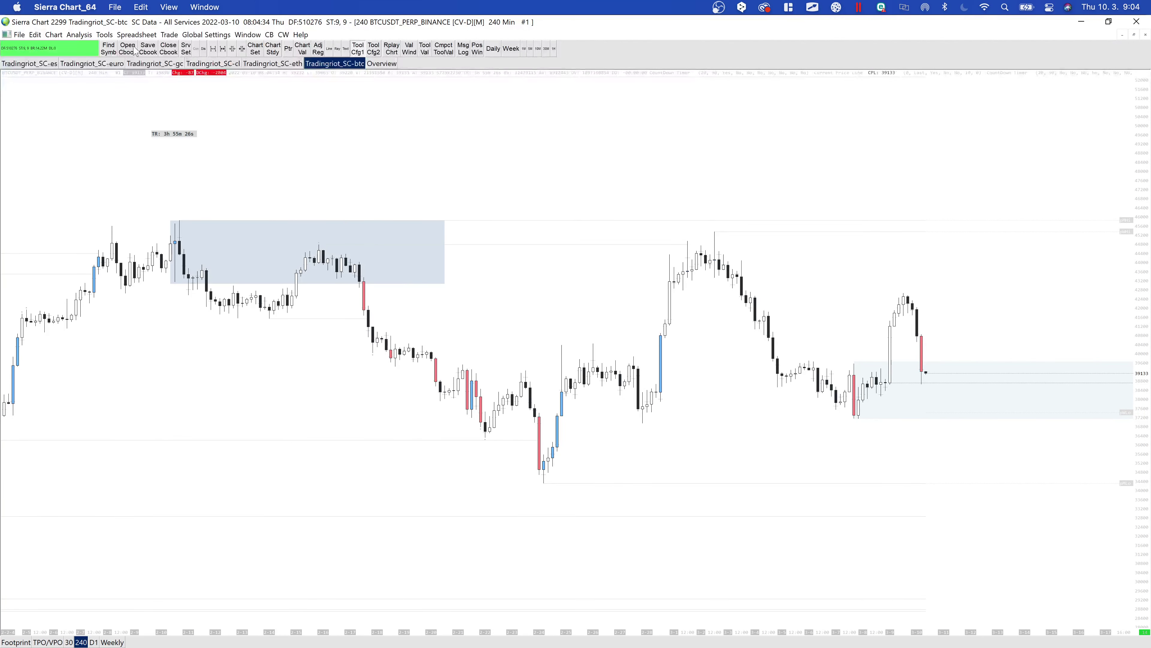
pyautogui.click(539, 411)
pyautogui.click(759, 475)
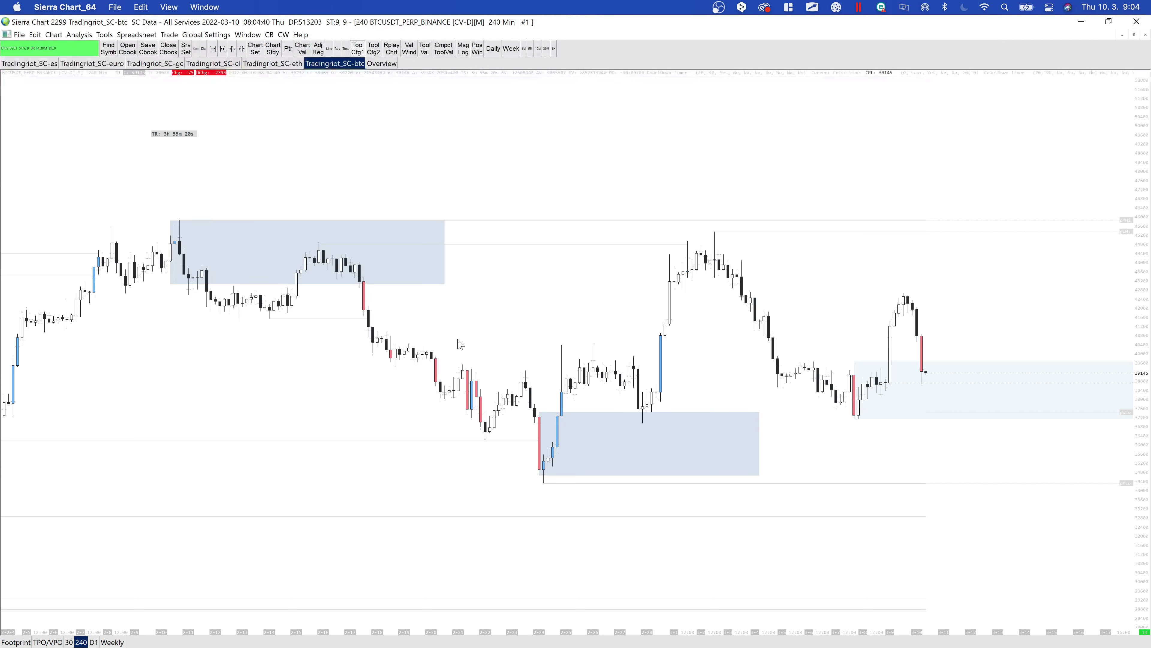
pyautogui.click(463, 362)
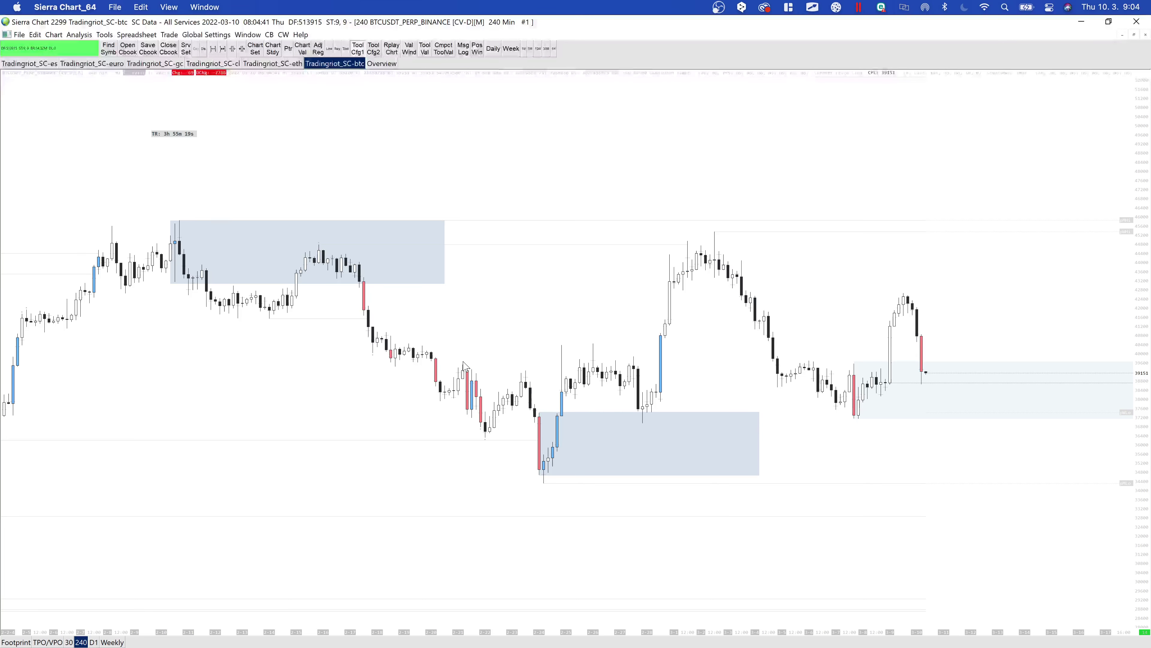
pyautogui.click(539, 413)
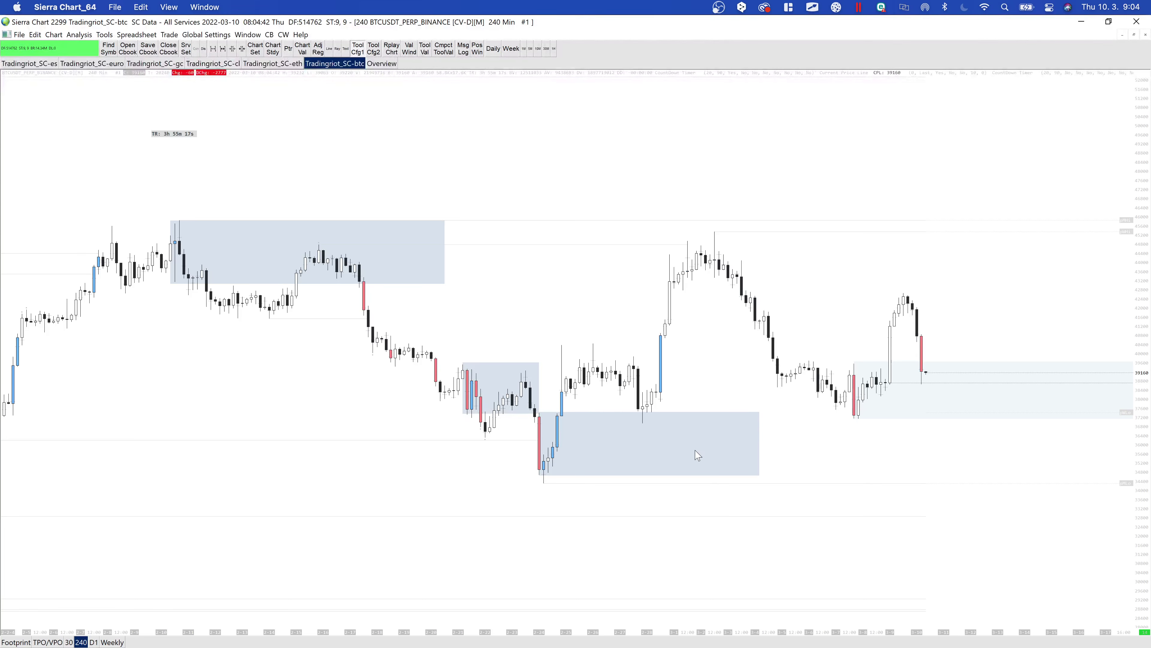
# Draw a support zone at the lower-left swing low
pyautogui.click(391, 336)
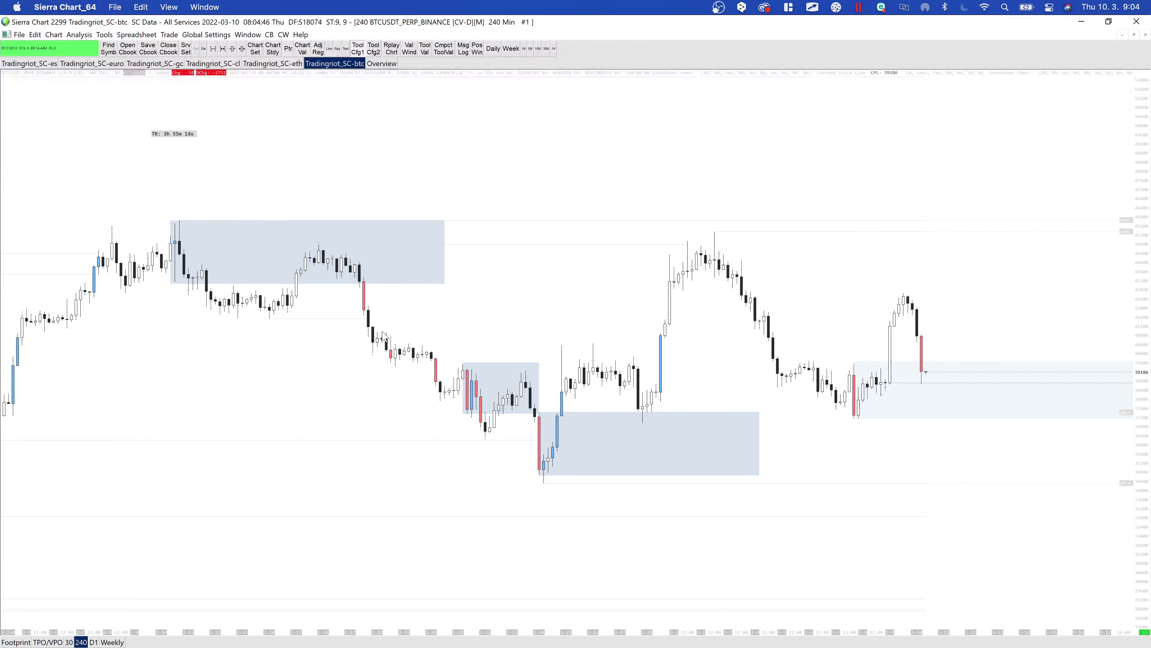
pyautogui.scroll(-3, 341, 633)
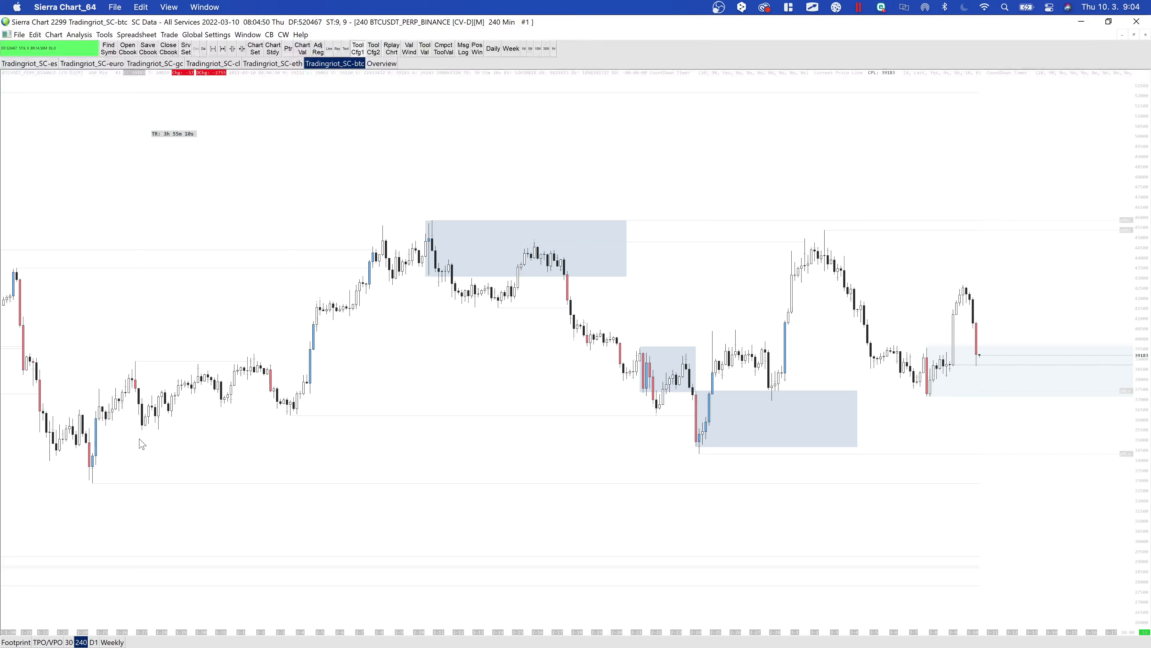
pyautogui.click(89, 425)
pyautogui.click(210, 483)
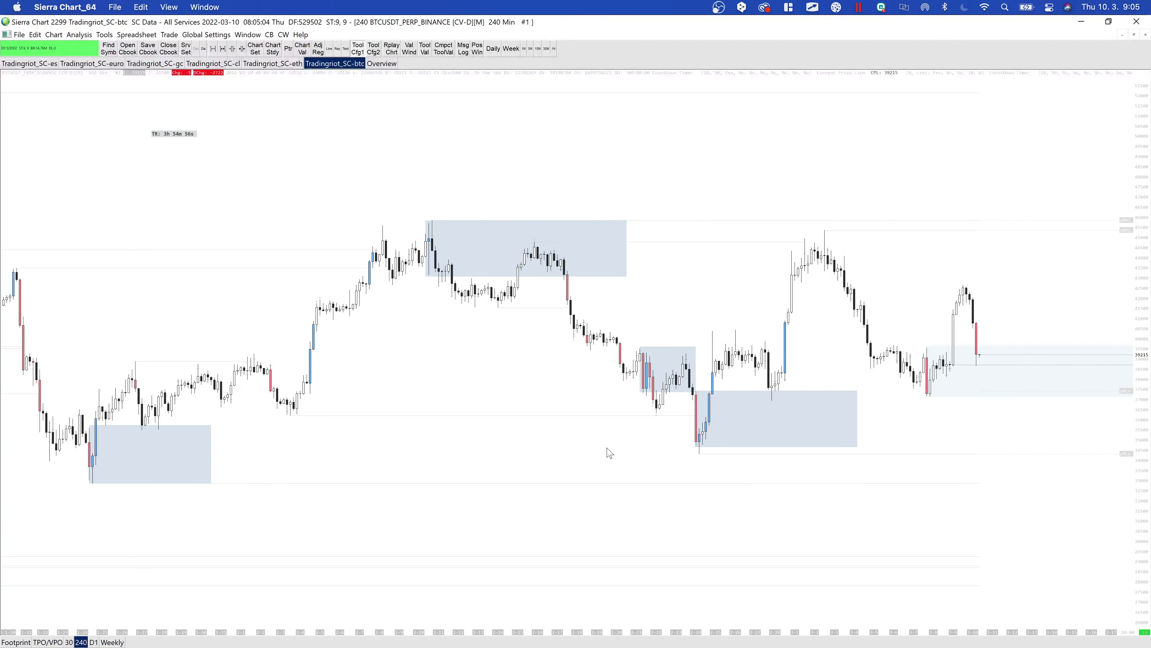
# Add a box right of the latest candle, a thin level under recent lows and a lower target box
pyautogui.click(104, 35)
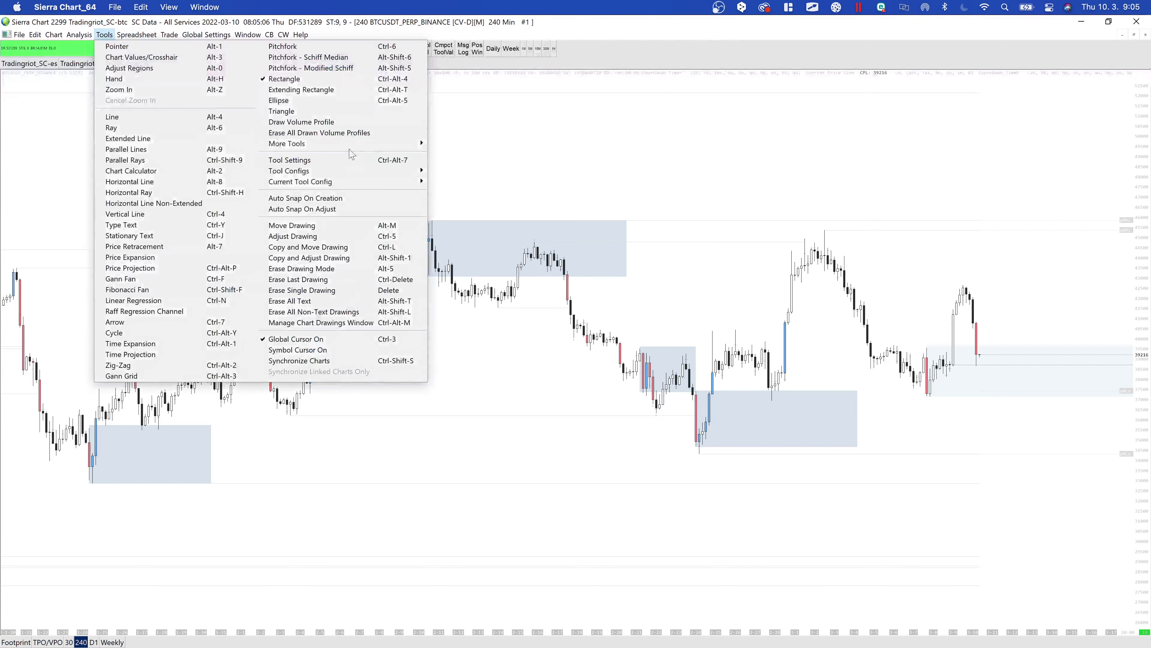
pyautogui.click(979, 344)
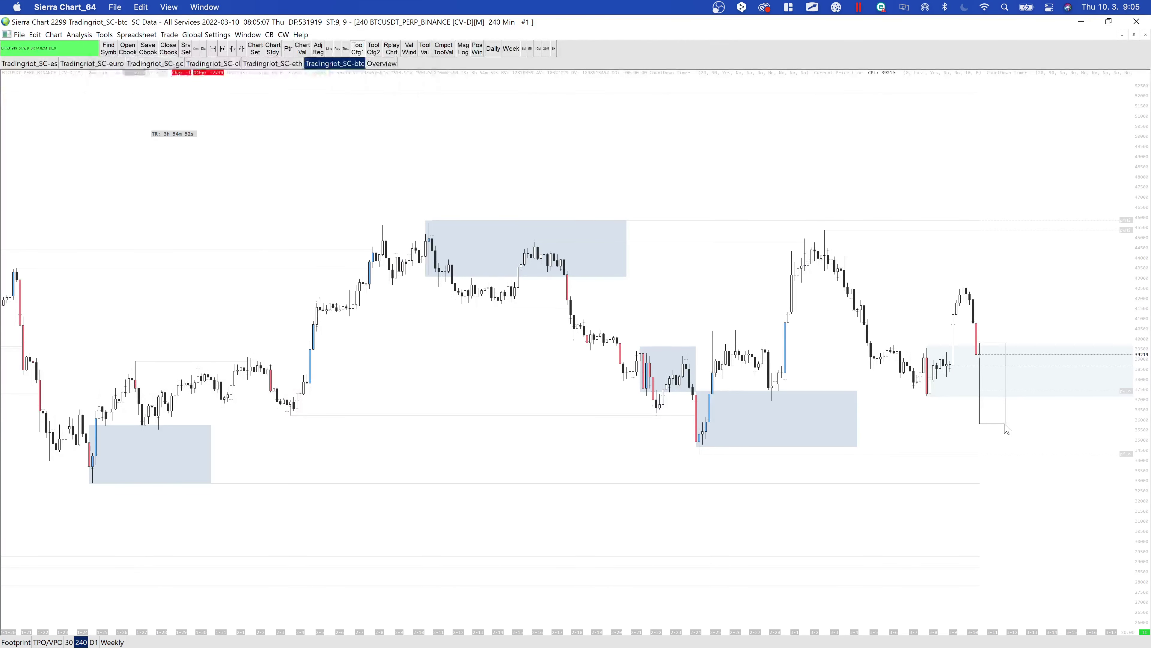
pyautogui.click(997, 429)
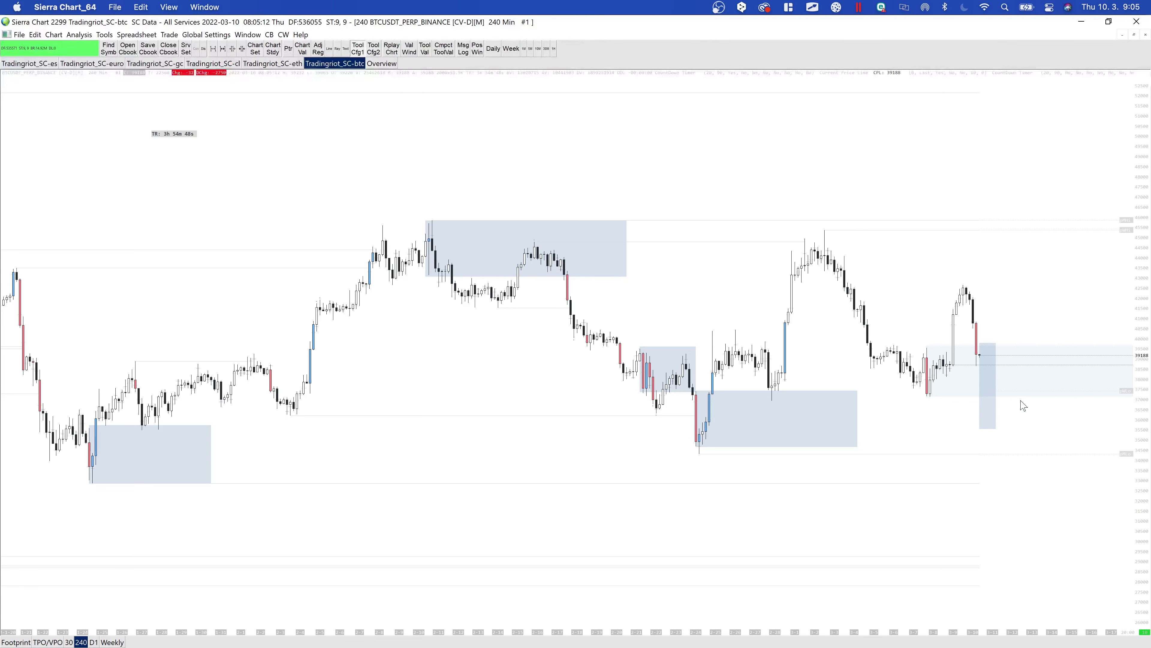
pyautogui.click(758, 398)
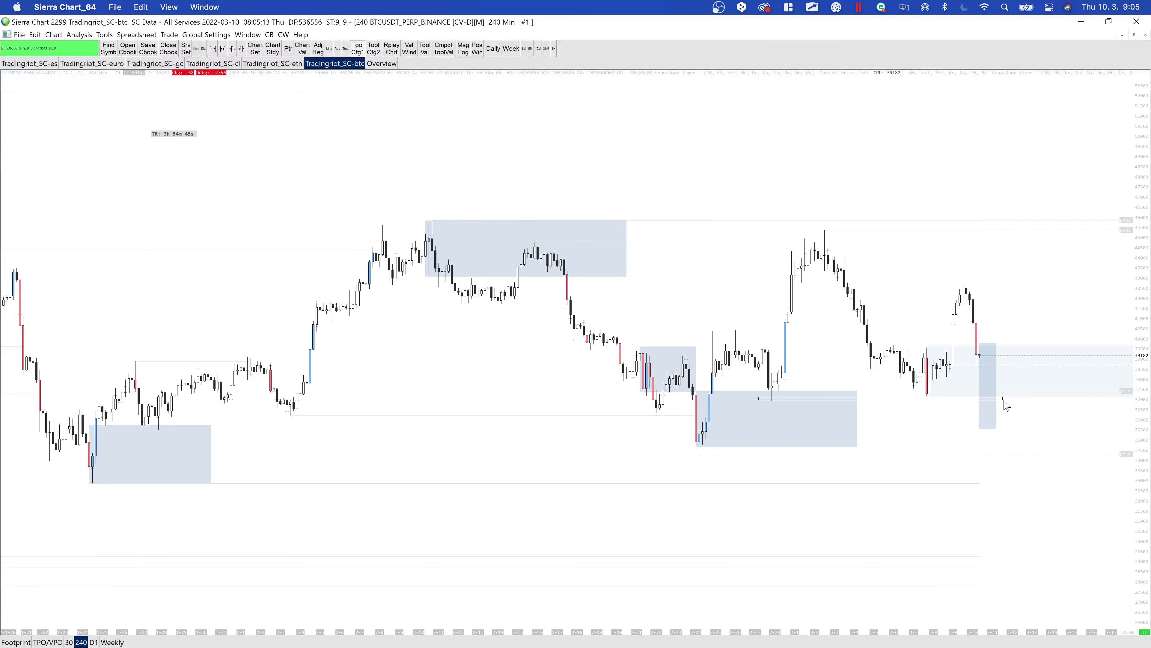
pyautogui.click(1013, 396)
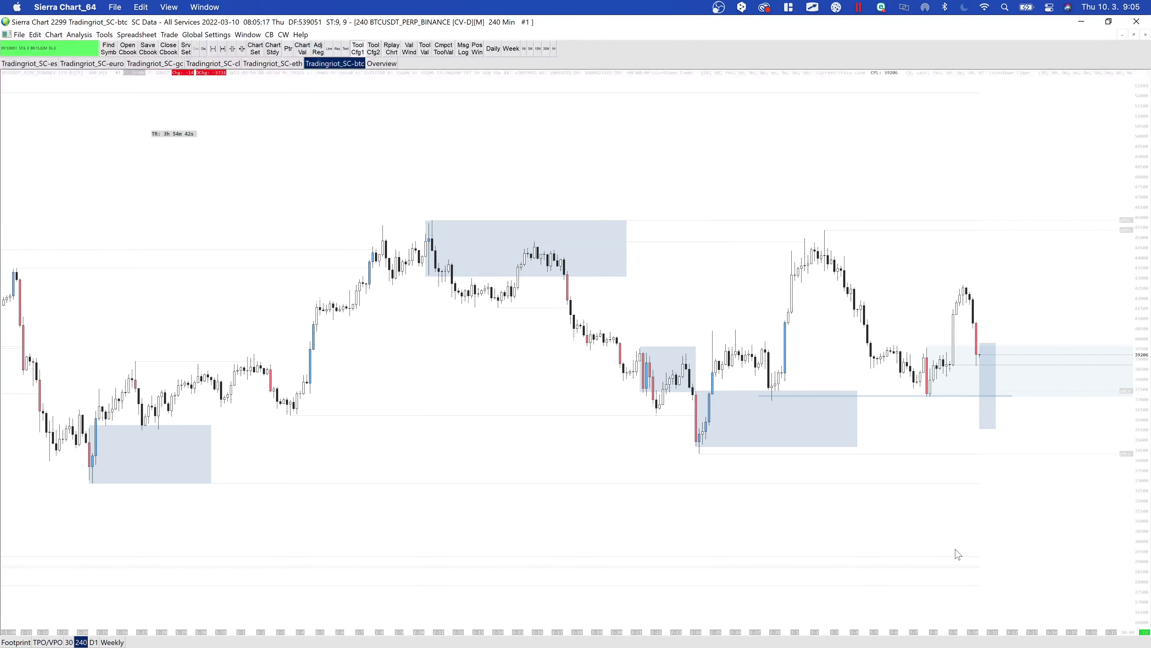
pyautogui.click(927, 545)
pyautogui.click(1036, 594)
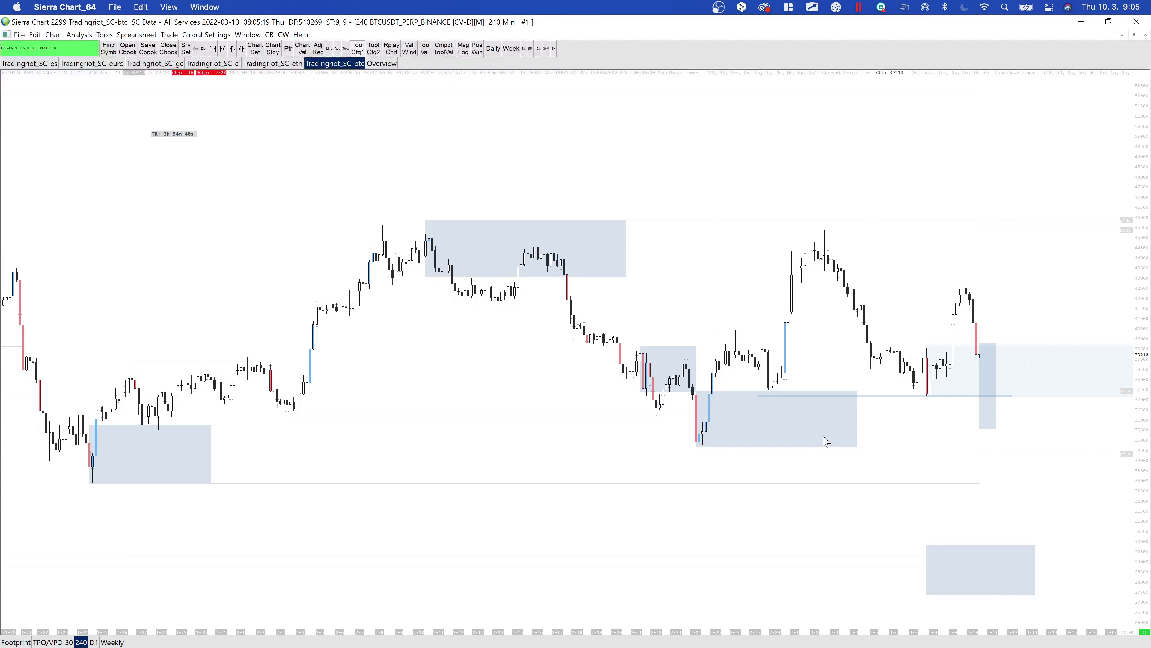
pyautogui.click(112, 642)
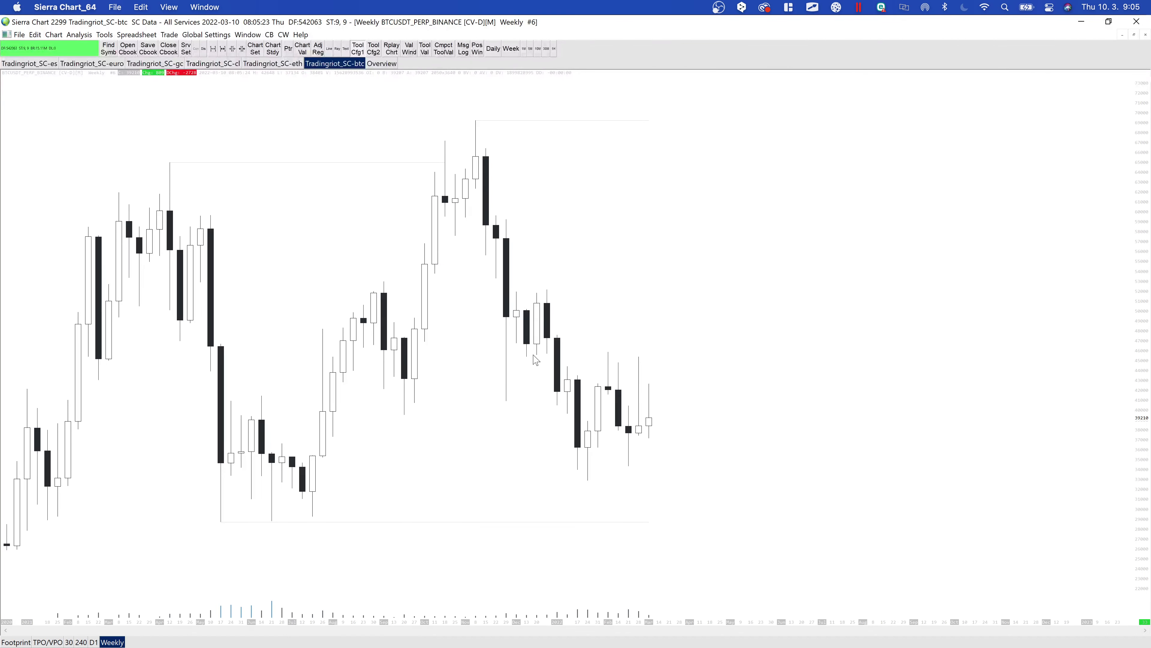
# Draw a horizontal level across the weekly candles, check the daily chart, and return to 4-hour
pyautogui.moveTo(525, 353); pyautogui.dragTo(711, 354)
pyautogui.moveTo(190, 515); pyautogui.dragTo(289, 527)
pyautogui.press('Escape')
pyautogui.click(93, 643)
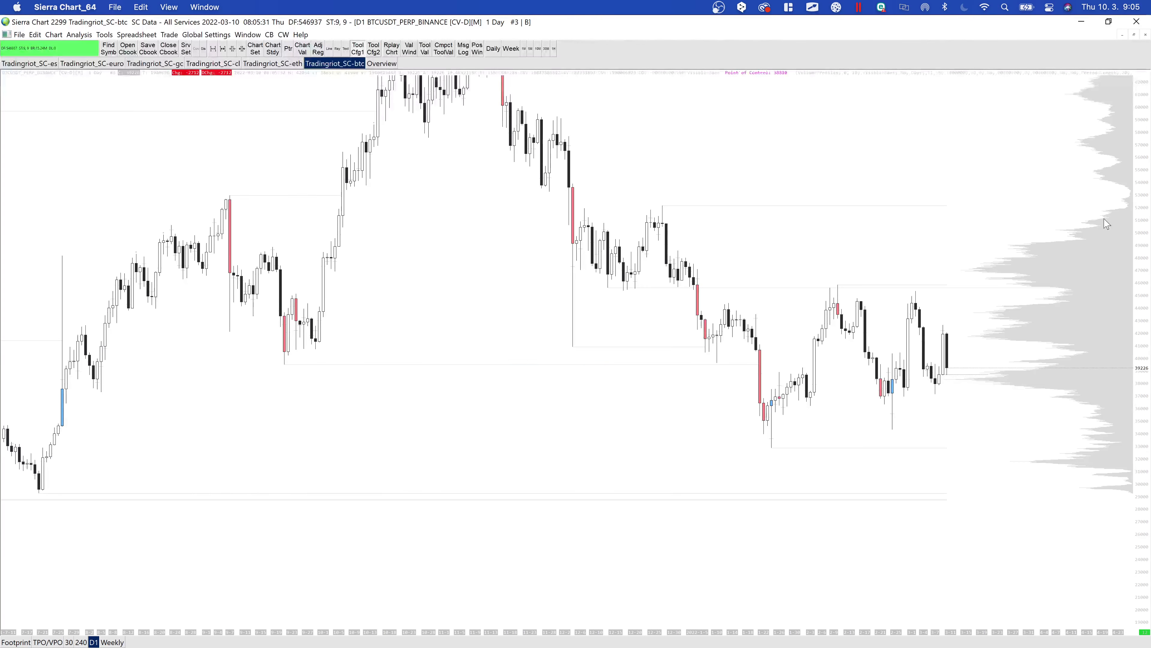
pyautogui.click(80, 643)
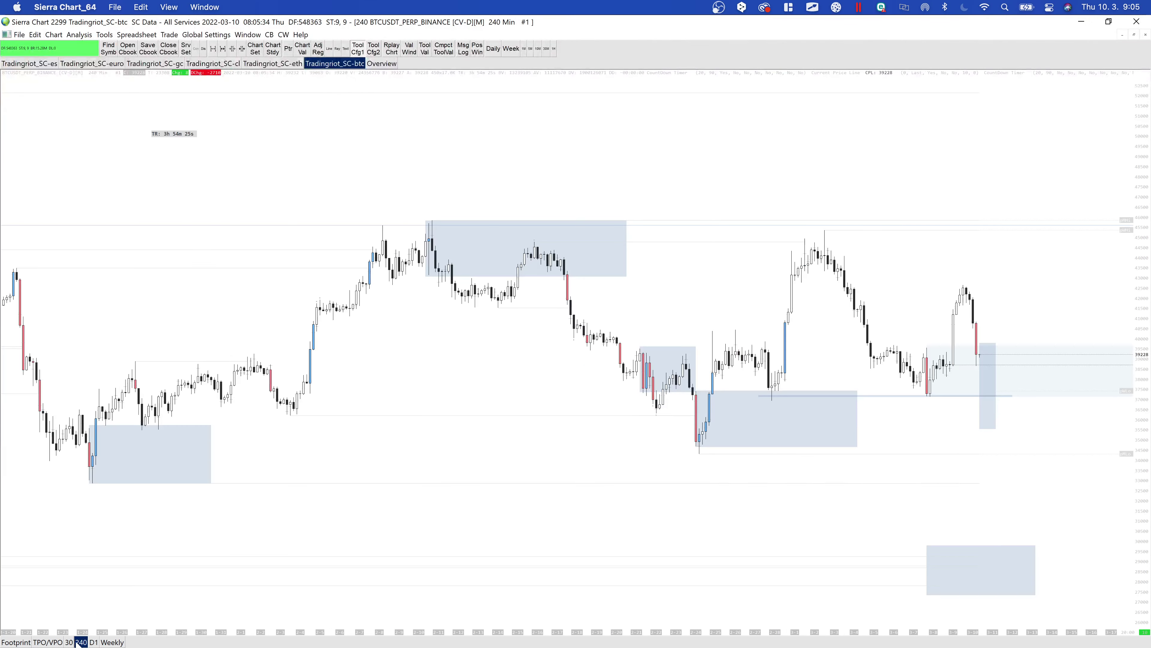
# Erase all non-text drawings from the 4-hour chart and confirm with Yes
pyautogui.click(104, 35)
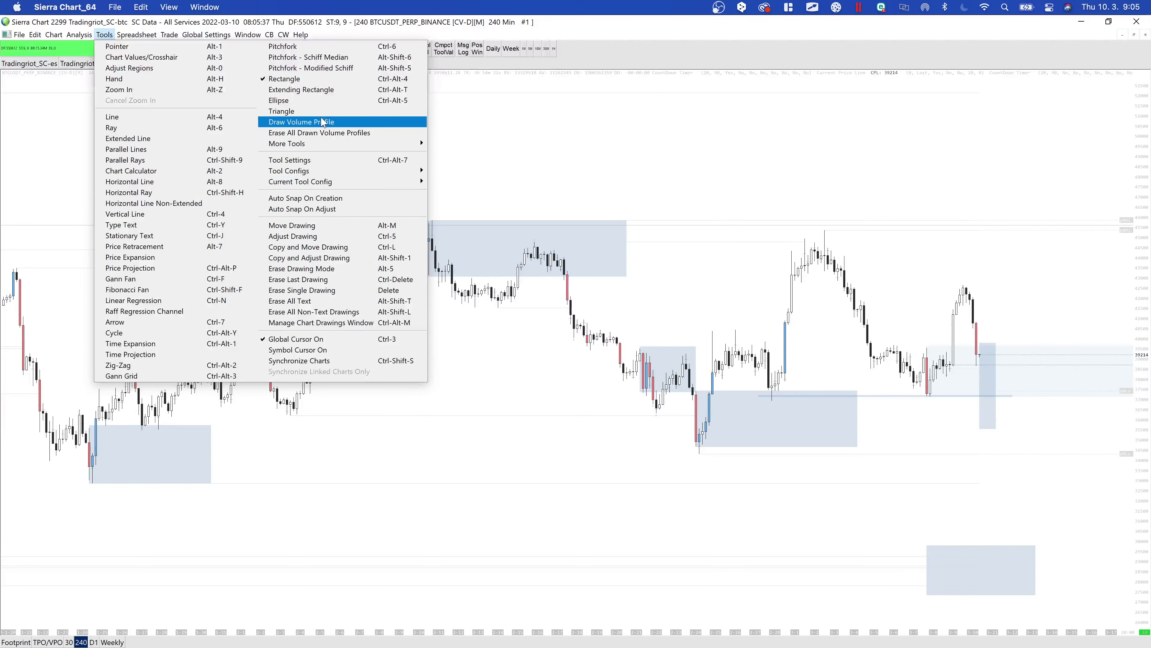
pyautogui.click(320, 312)
pyautogui.click(551, 362)
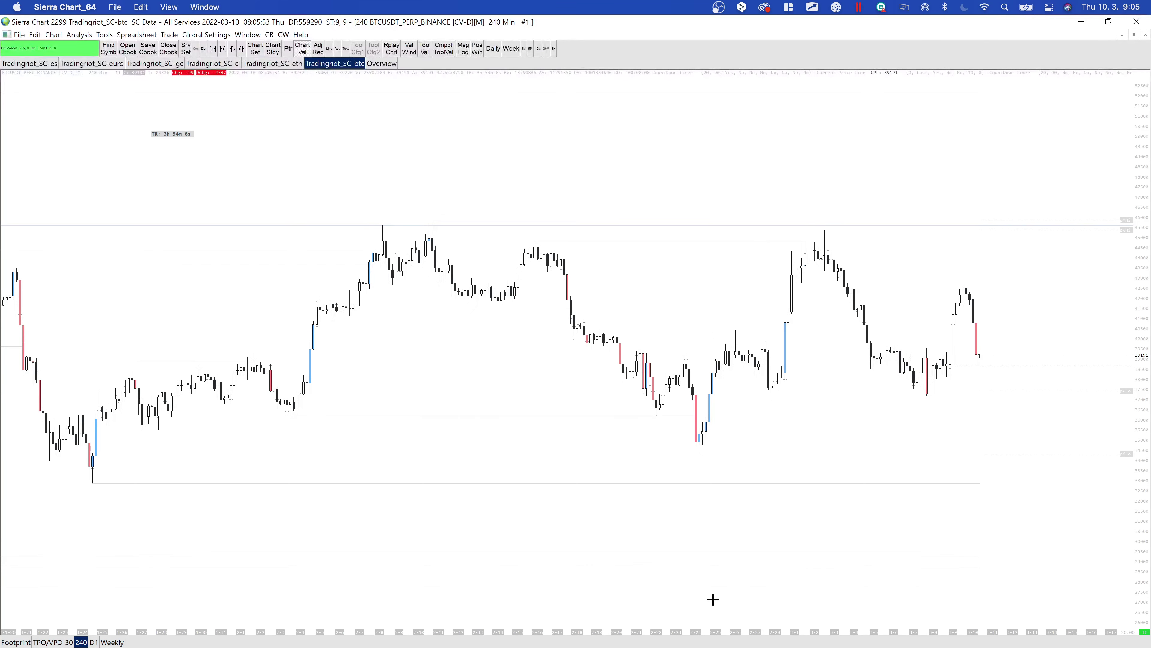
# On the TPO/VPO chart, put the latest profile block in its own column, then return to 240
pyautogui.click(48, 642)
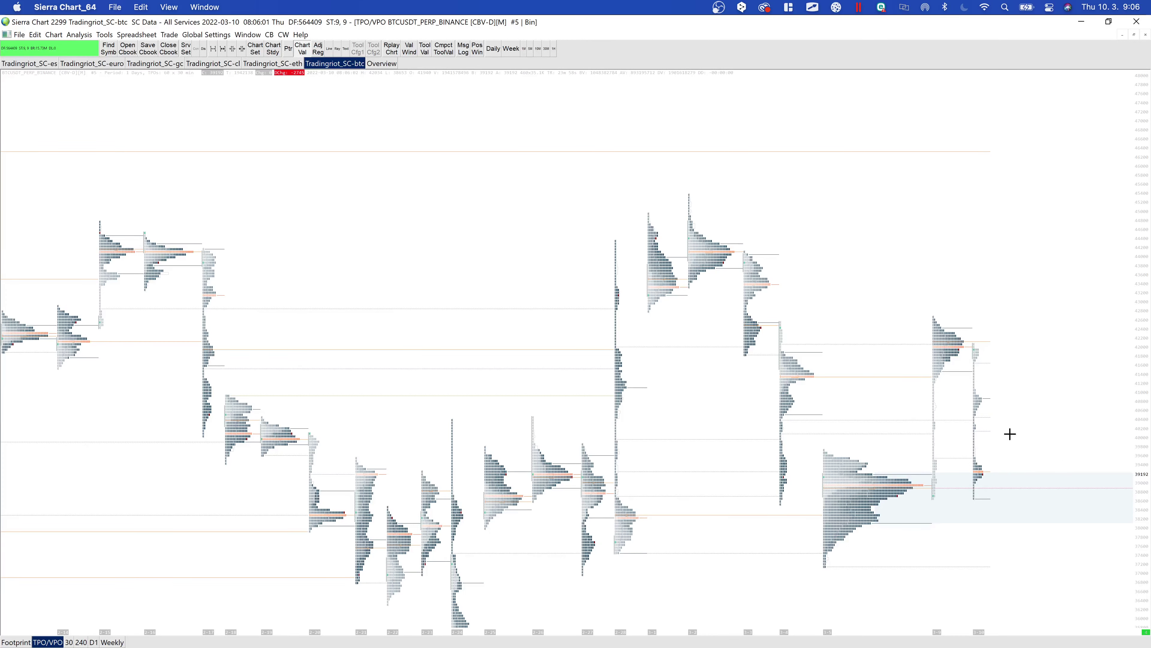
pyautogui.rightClick(982, 421)
pyautogui.click(1002, 432)
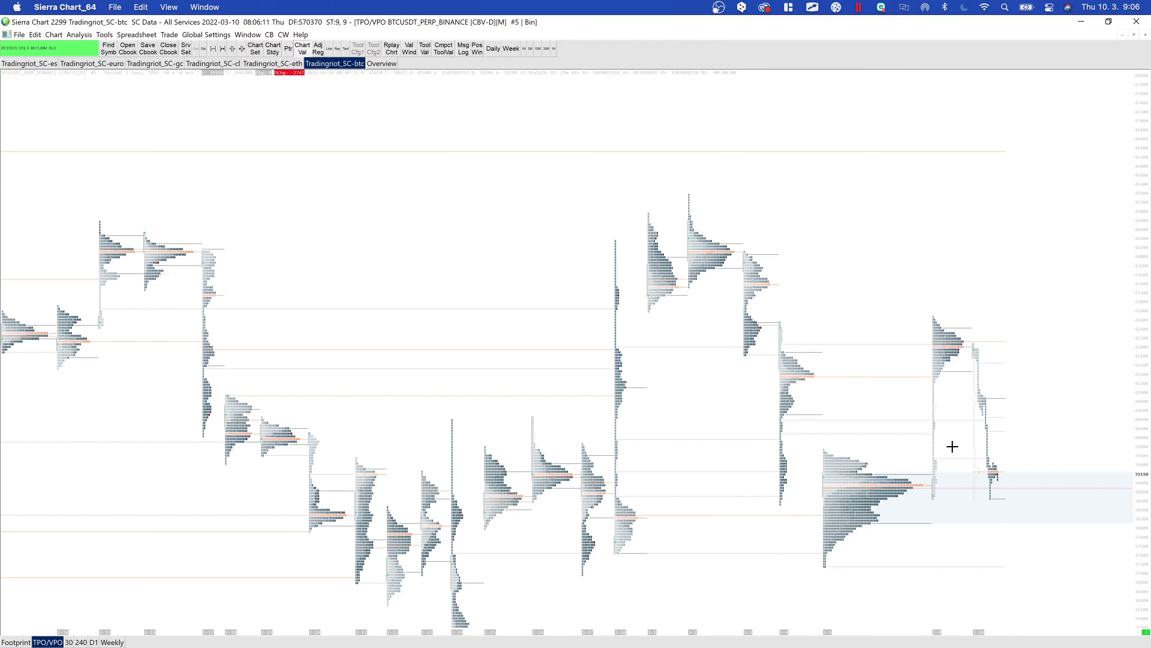
pyautogui.click(81, 642)
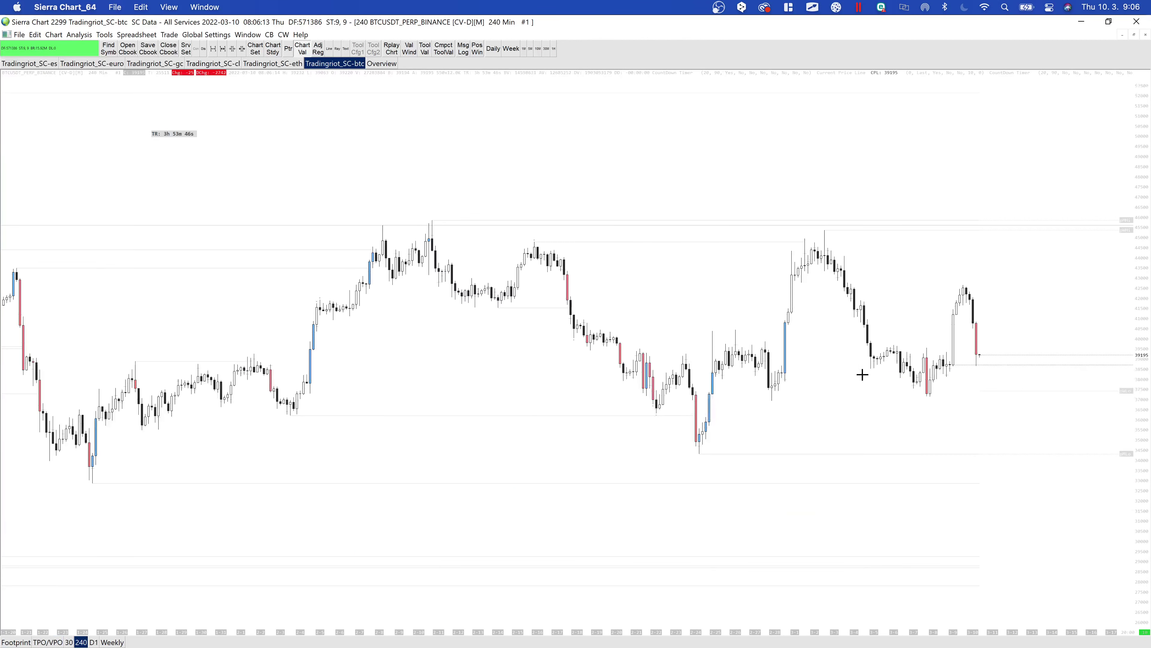